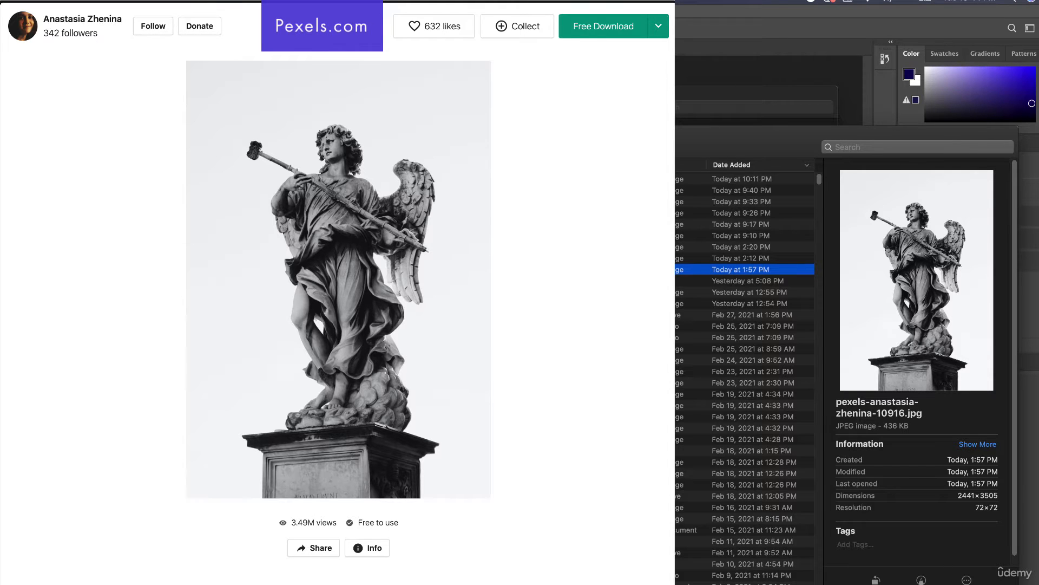
# Place the downloaded statue photo in the poster document and enlarge it to about 1086 × 1560 px, covering the whole canvas
pyautogui.moveTo(328, 269); pyautogui.dragTo(114, 278)
pyautogui.press('Return')
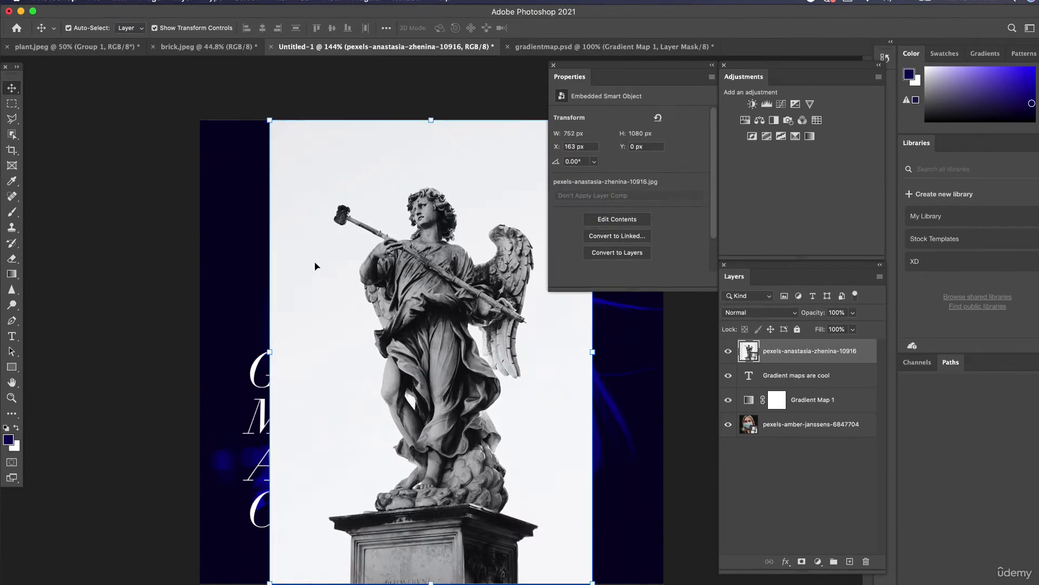
pyautogui.moveTo(431, 238); pyautogui.dragTo(362, 201)
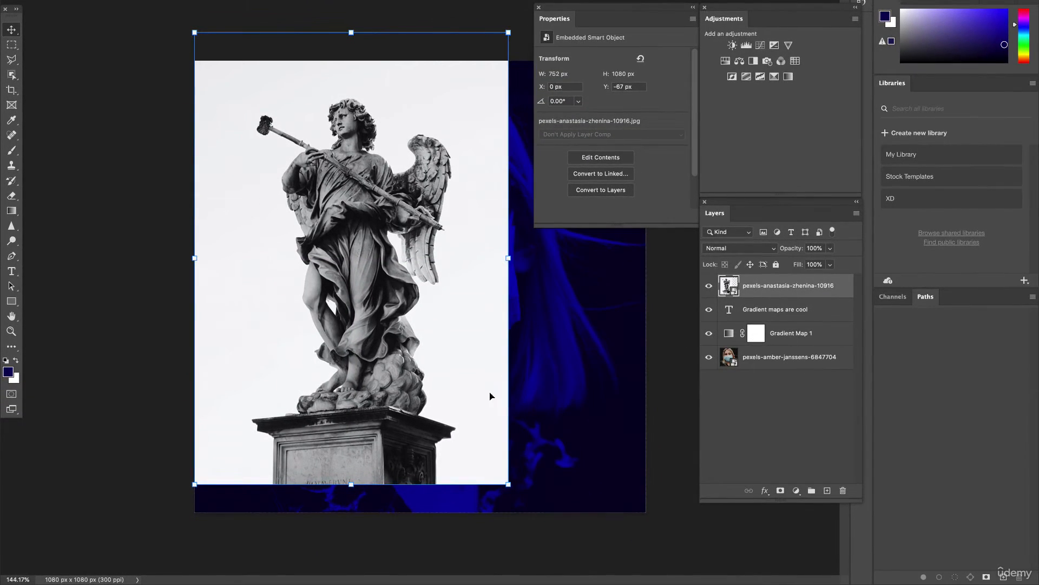
pyautogui.moveTo(508, 483); pyautogui.dragTo(765, 582)
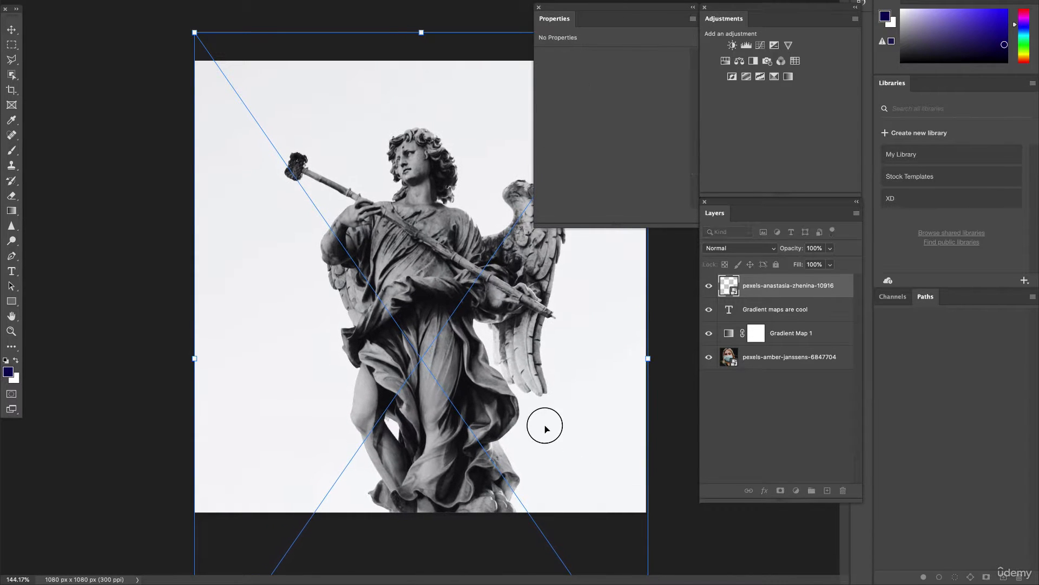
pyautogui.moveTo(546, 428); pyautogui.dragTo(543, 404)
pyautogui.press('Return')
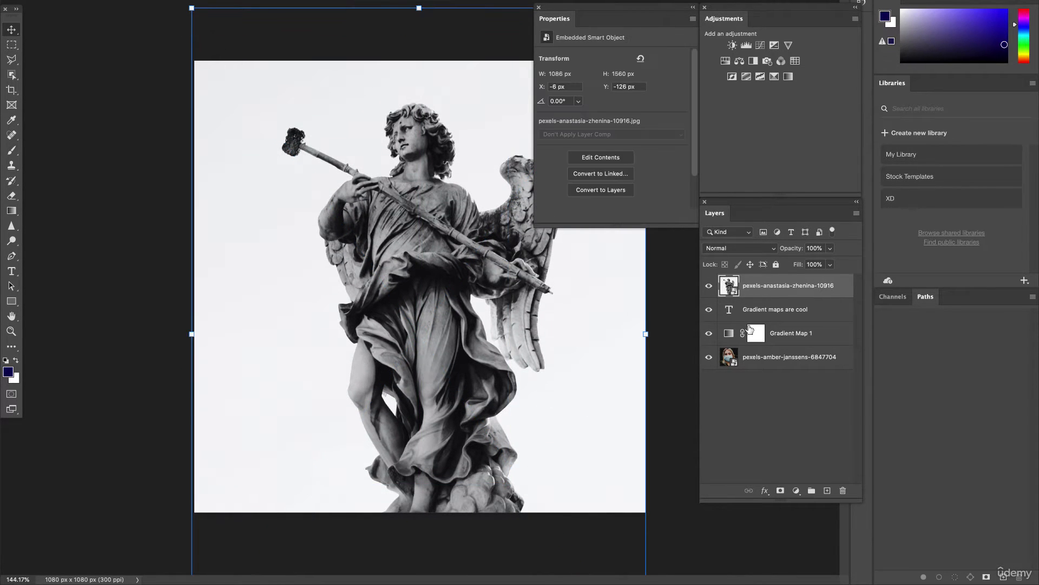
# Move the statue layer directly below the Gradient Map 1 layer and shift the statue upward on the canvas
pyautogui.moveTo(767, 286); pyautogui.dragTo(787, 350)
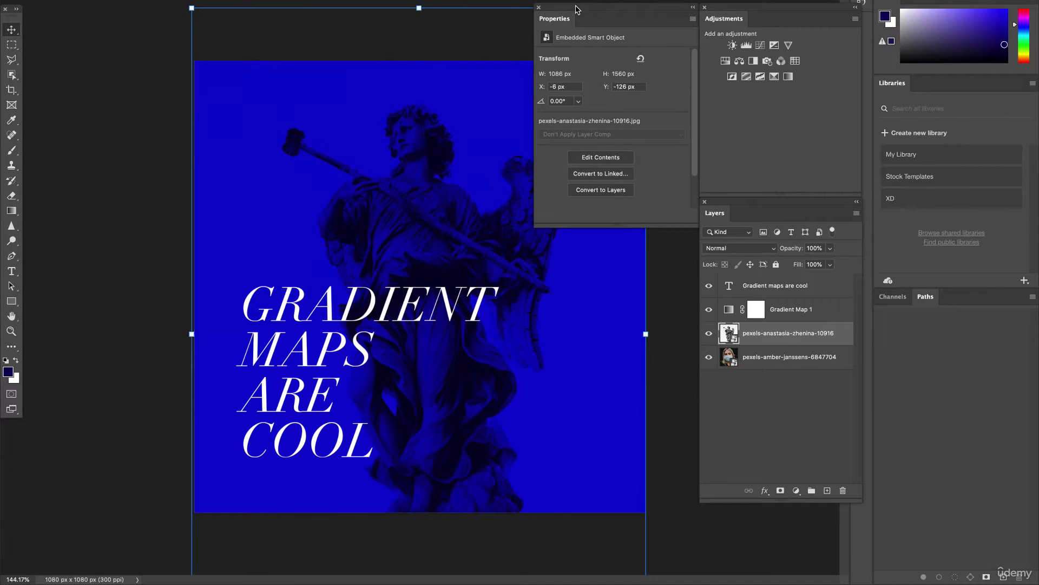
pyautogui.moveTo(577, 9); pyautogui.dragTo(605, 24)
pyautogui.click(478, 200)
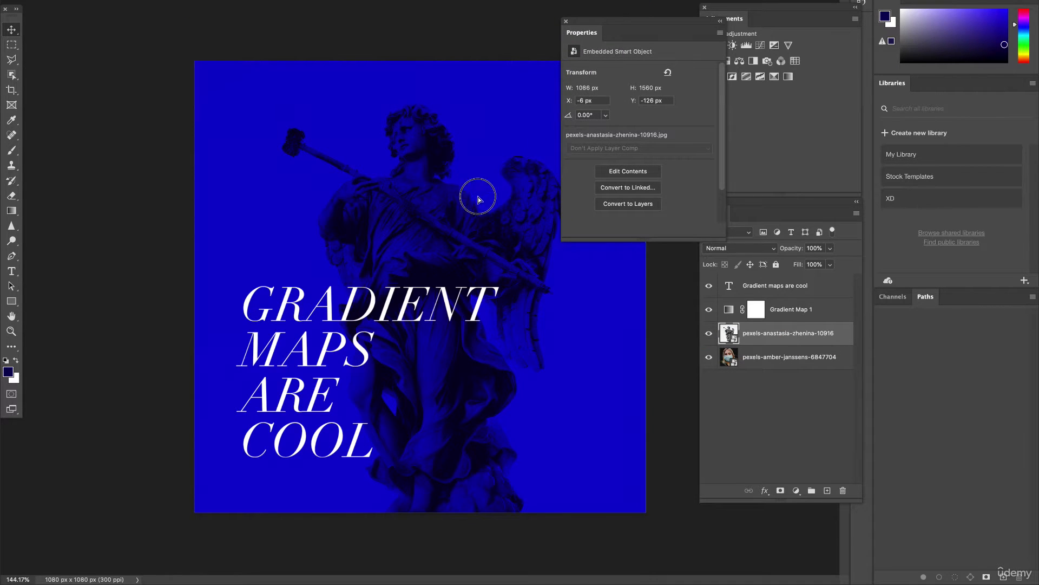
pyautogui.moveTo(478, 199); pyautogui.dragTo(475, 172)
pyautogui.moveTo(360, 323); pyautogui.dragTo(366, 309)
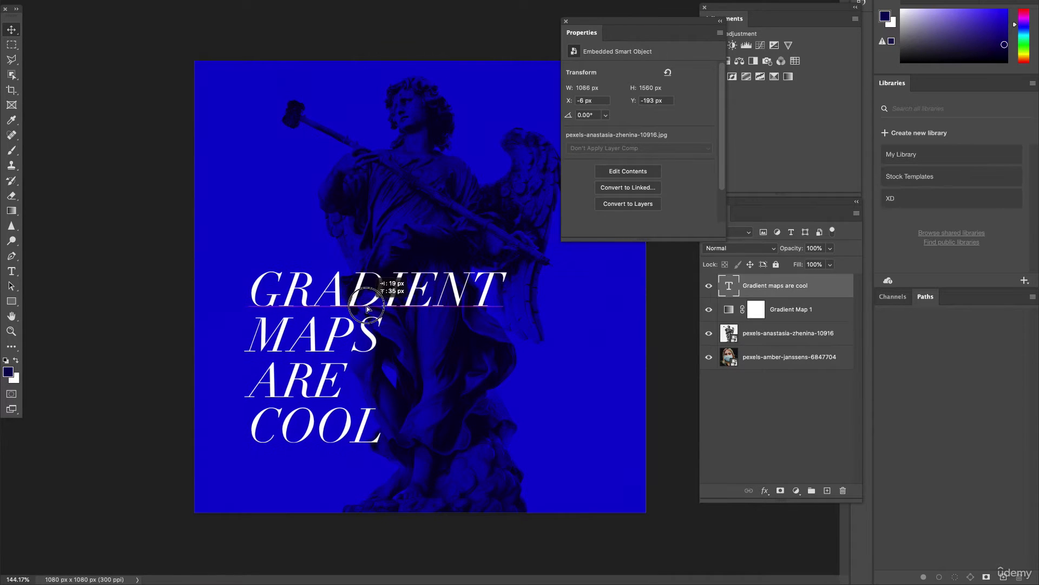
# Enlarge the statue to about 1266 × 1817 px and reposition it so it fills the canvas behind the headline
pyautogui.scroll(-3, 478, 144)
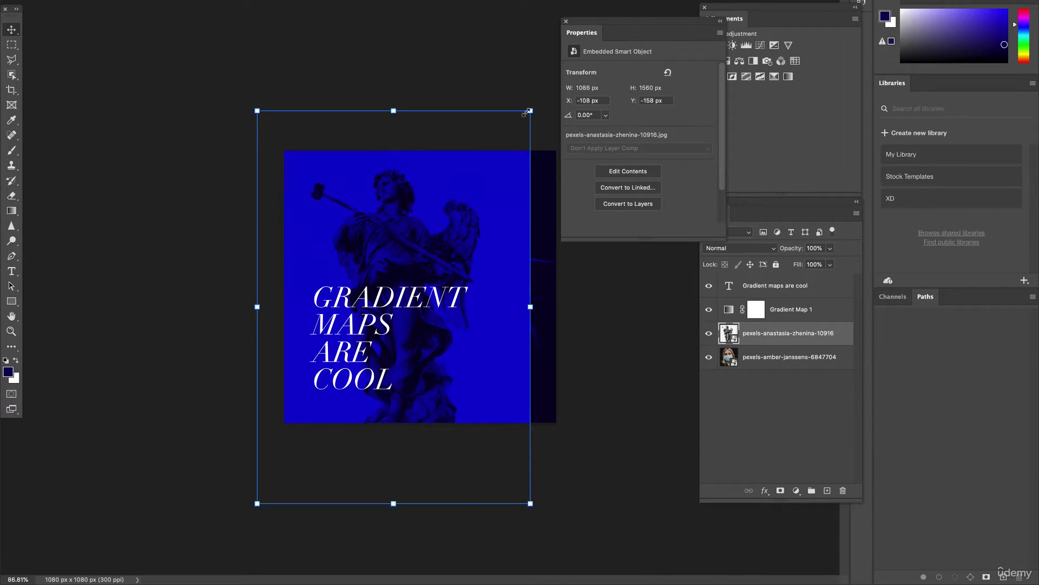
pyautogui.moveTo(530, 111); pyautogui.dragTo(573, 48)
pyautogui.moveTo(487, 205); pyautogui.dragTo(479, 238)
pyautogui.press('Return')
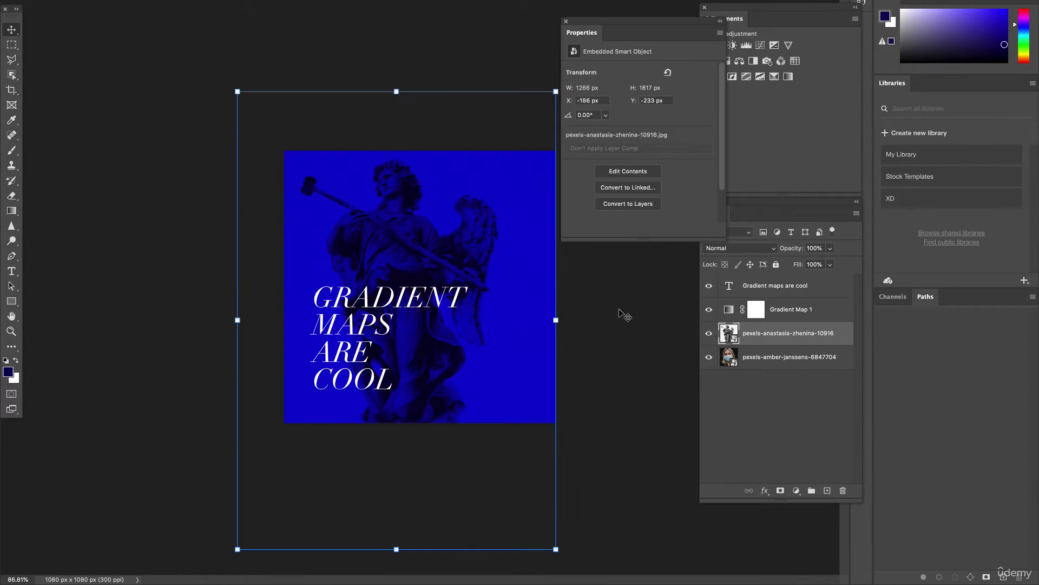
# Add a Brightness/Contrast adjustment above the gradient map with brightness 26 and contrast 13
pyautogui.click(756, 309)
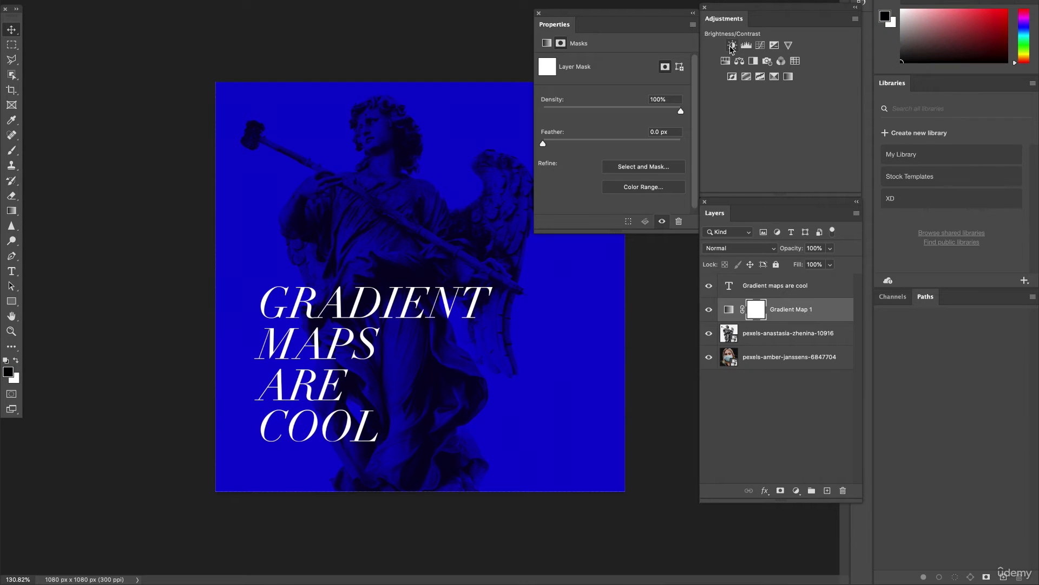
pyautogui.click(731, 45)
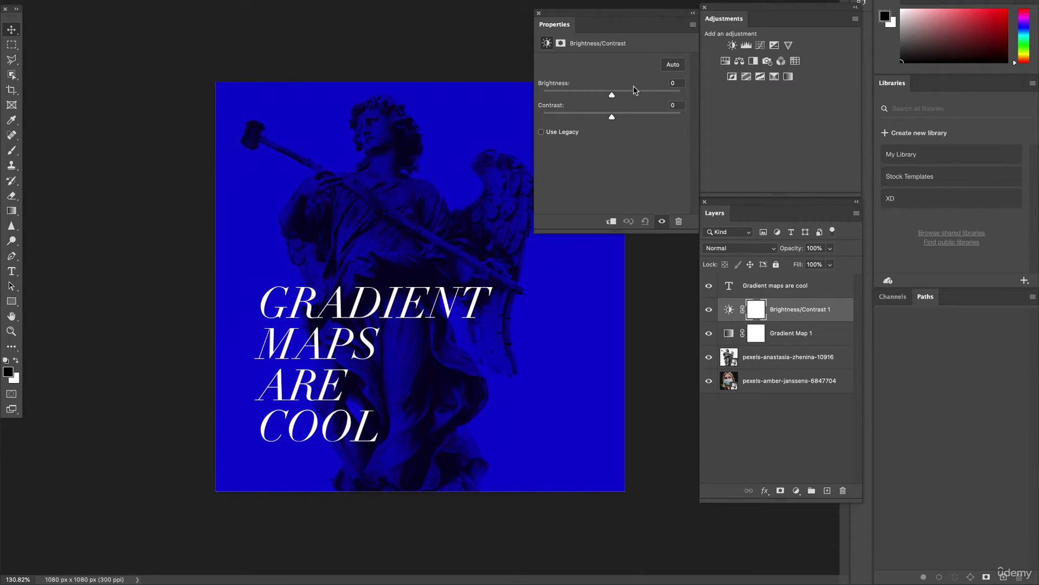
pyautogui.moveTo(624, 95); pyautogui.dragTo(621, 96)
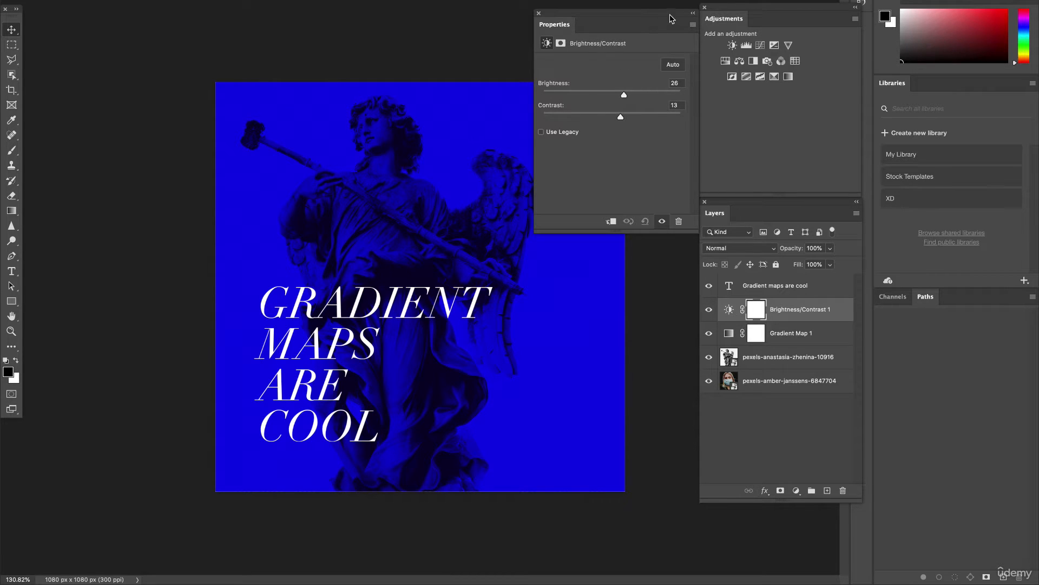
pyautogui.click(335, 302)
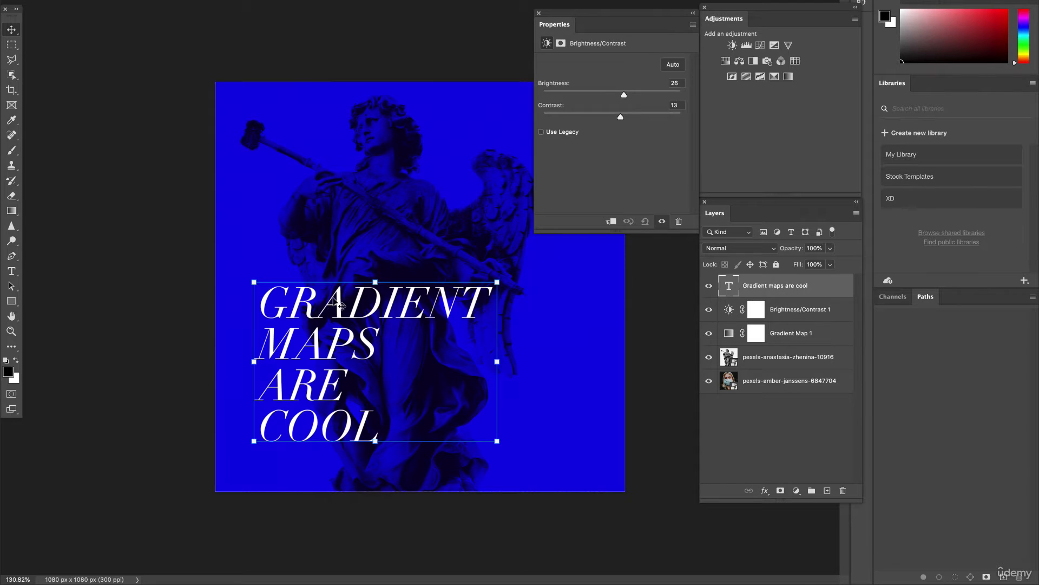
pyautogui.doubleClick(297, 302)
pyautogui.click(11, 29)
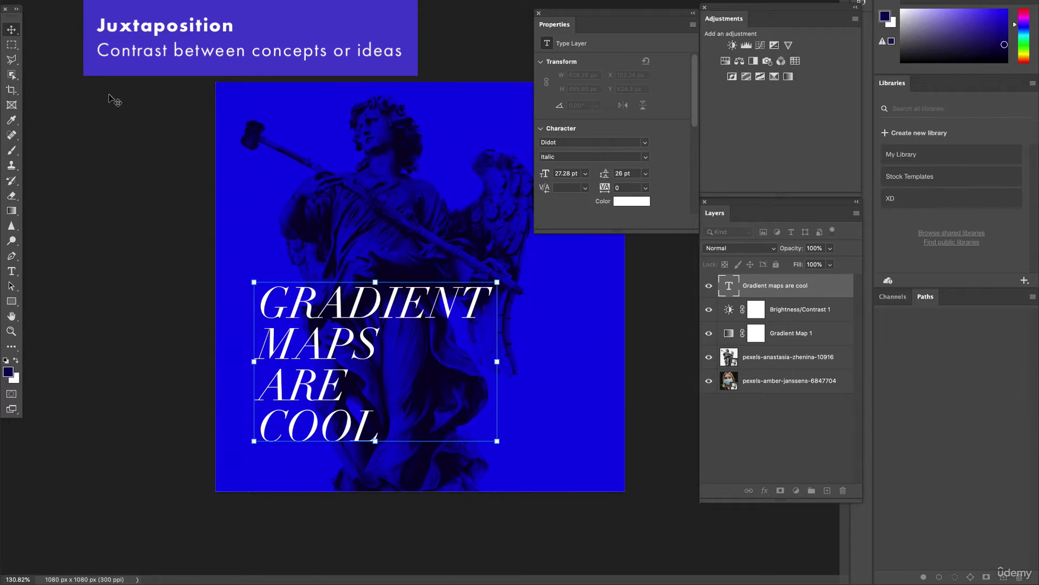
# Find the Komu typeface among all font classes and apply Komu A to the entire headline
pyautogui.doubleClick(290, 311)
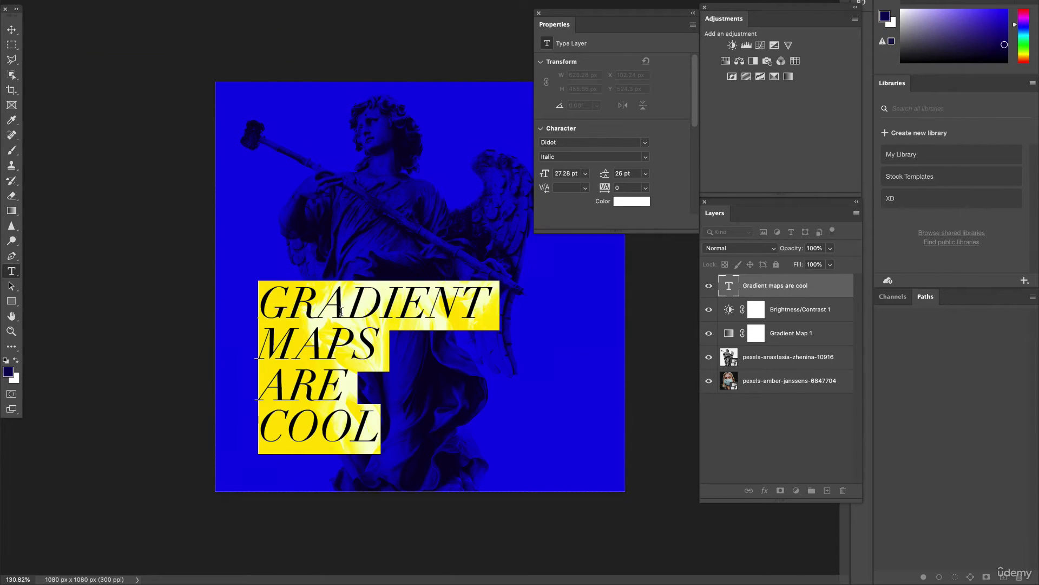
pyautogui.click(644, 141)
pyautogui.click(590, 160)
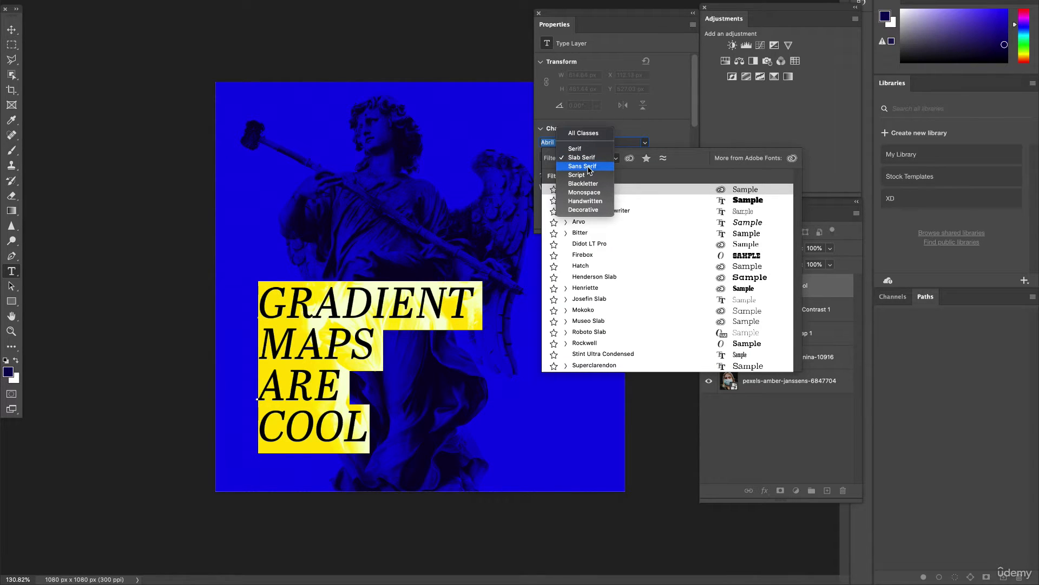
pyautogui.click(590, 166)
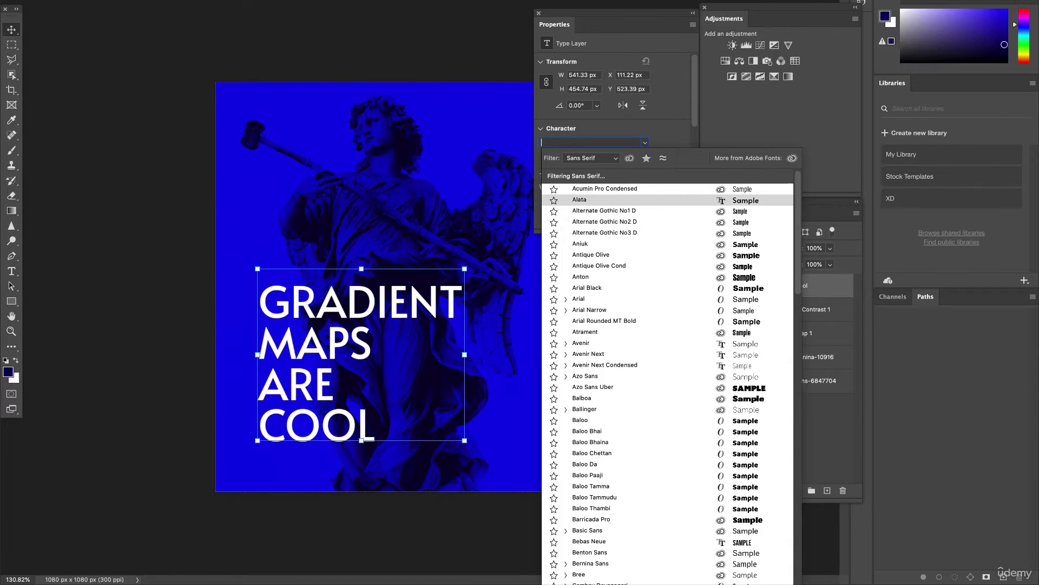
pyautogui.write('komu')
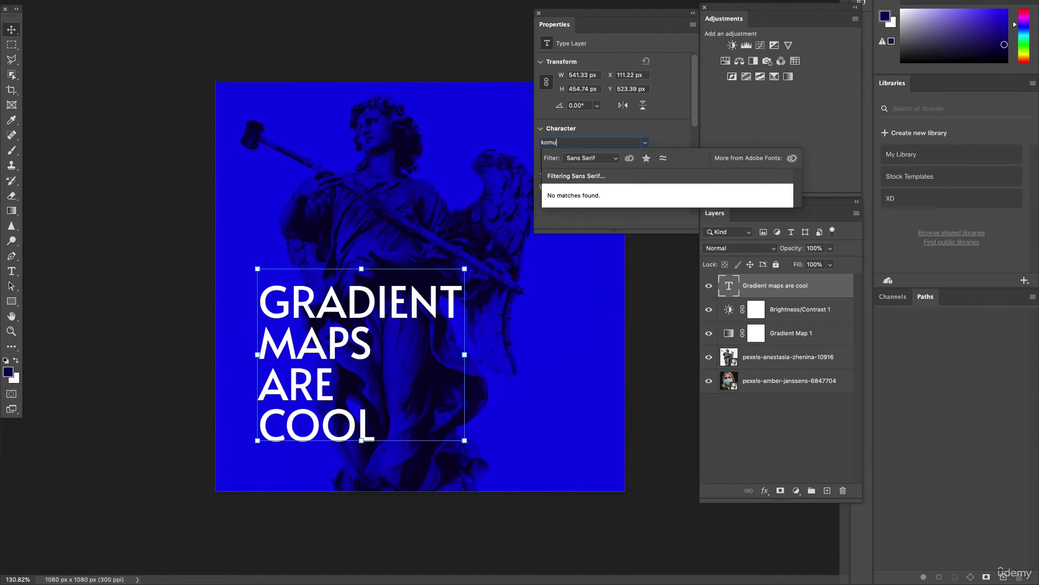
pyautogui.click(590, 157)
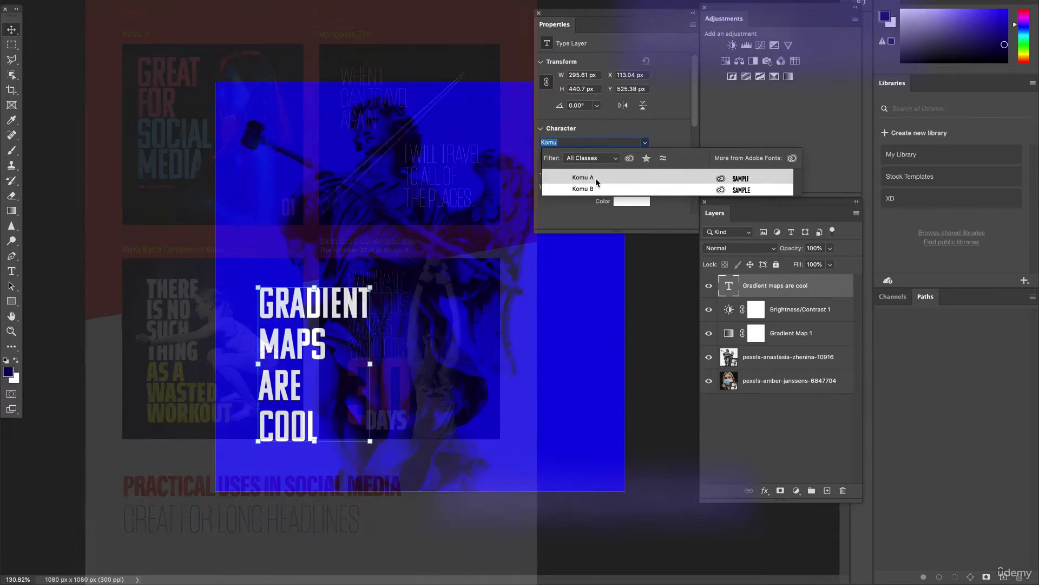
pyautogui.click(596, 178)
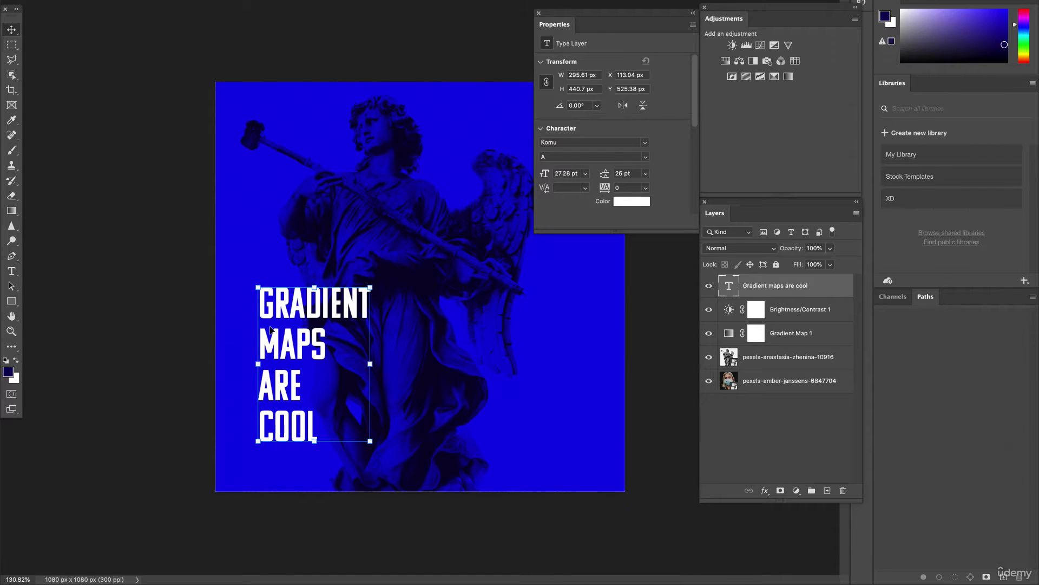
pyautogui.click(171, 297)
# Try leading values of 18 pt, 24 pt and 20 pt on the headline text
pyautogui.scroll(3, 355, 355)
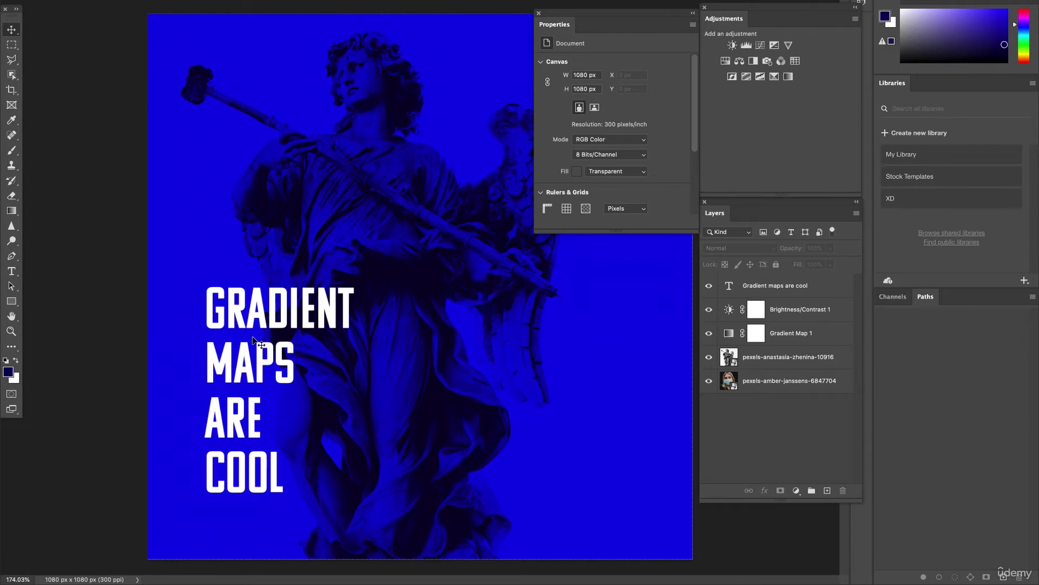
pyautogui.click(284, 344)
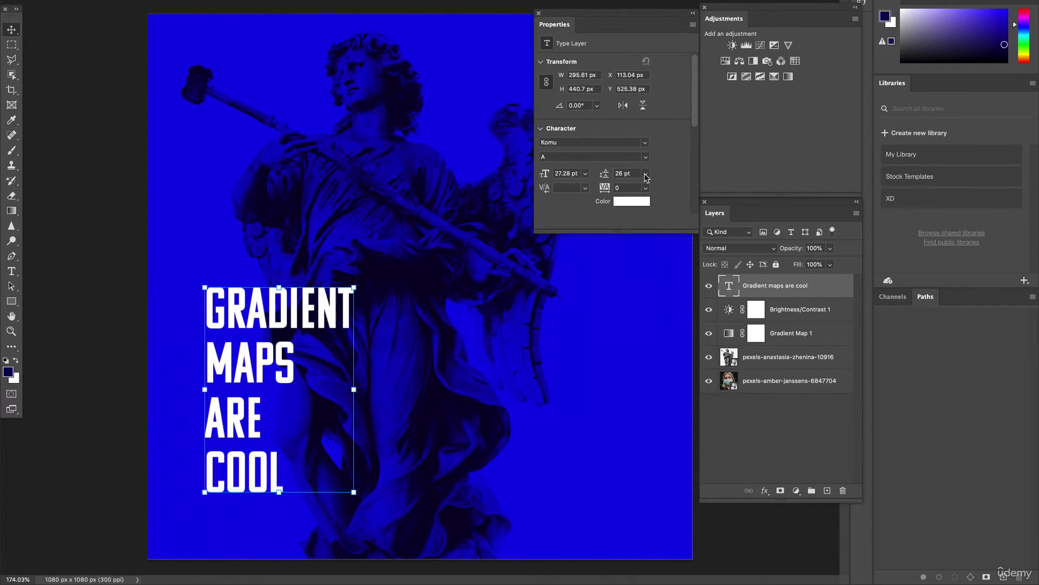
pyautogui.click(646, 177)
pyautogui.click(634, 271)
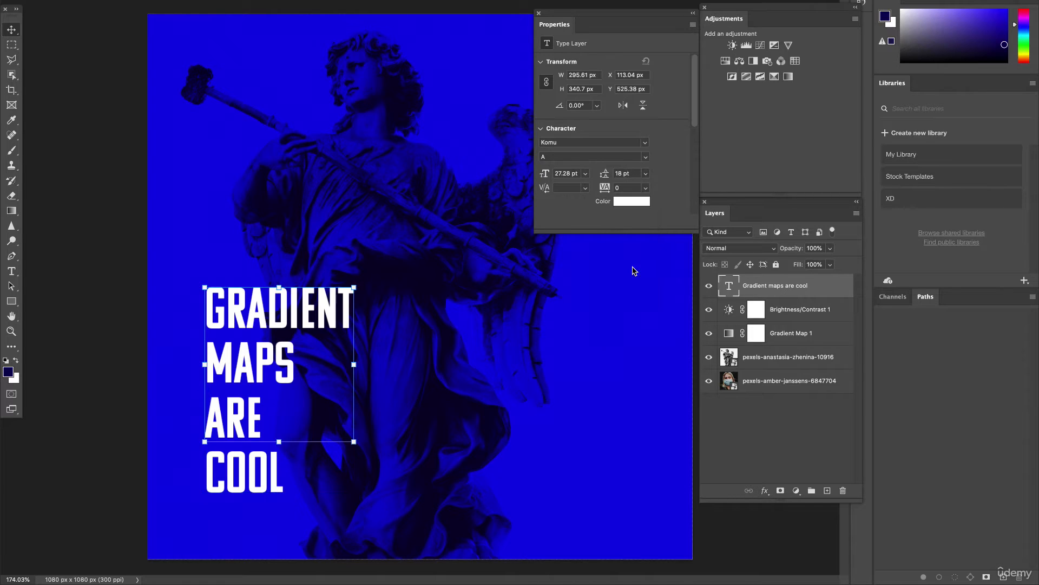
pyautogui.click(646, 174)
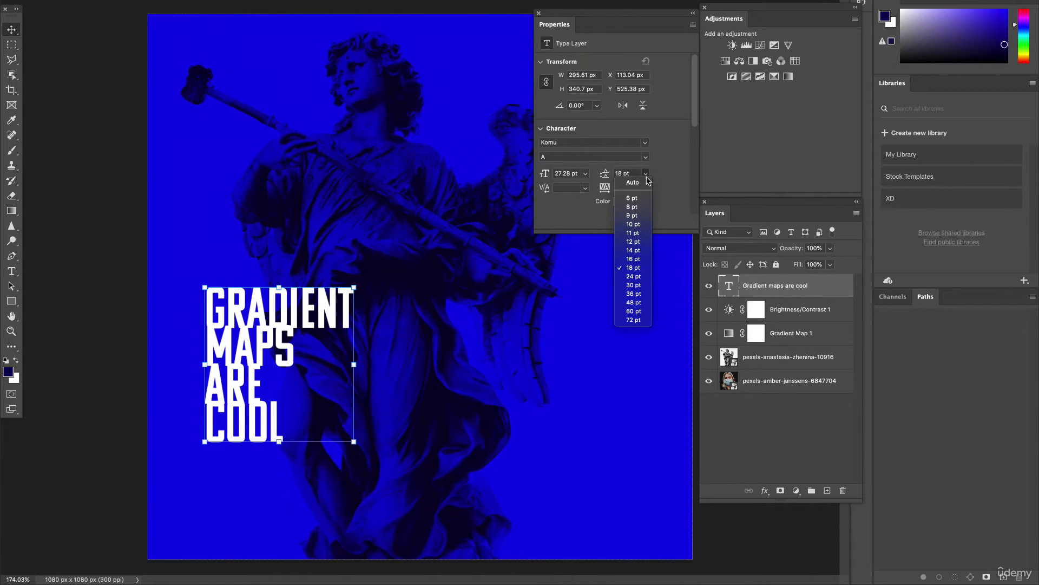
pyautogui.click(633, 276)
pyautogui.doubleClick(633, 175)
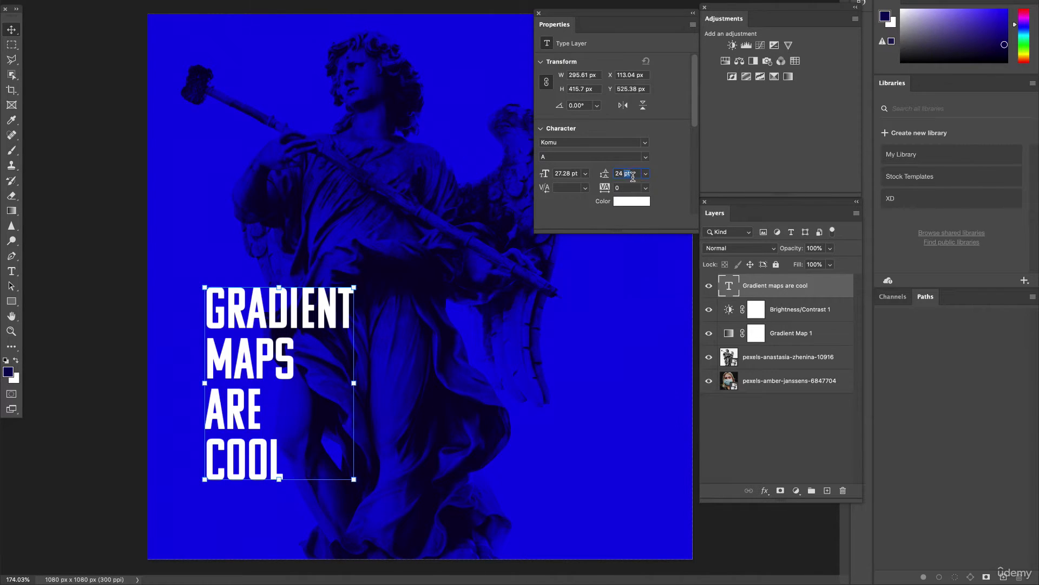
pyautogui.write('20')
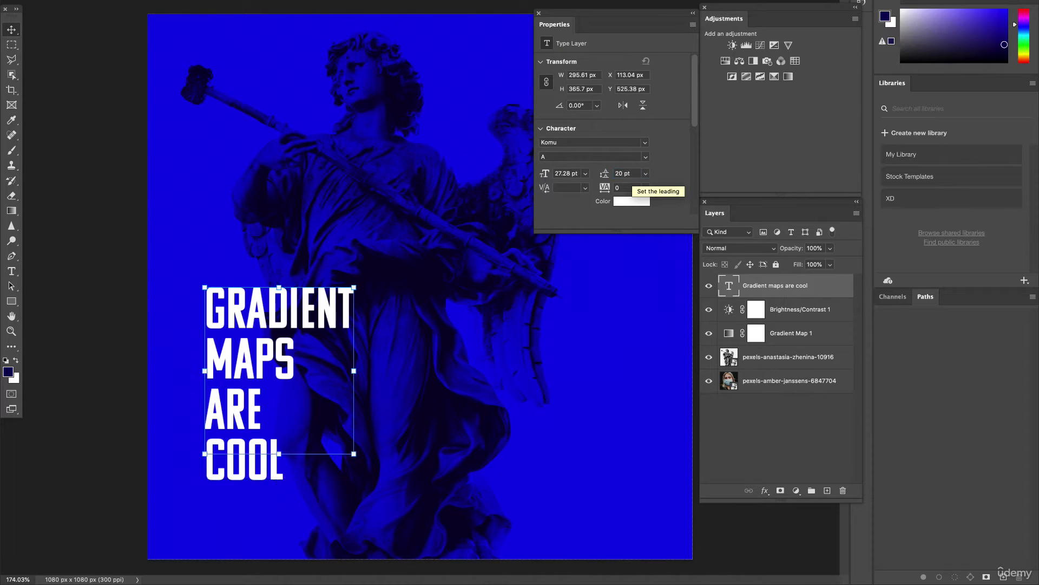
pyautogui.press('Return')
# Set the headline's leading to 22 pt
pyautogui.click(628, 176)
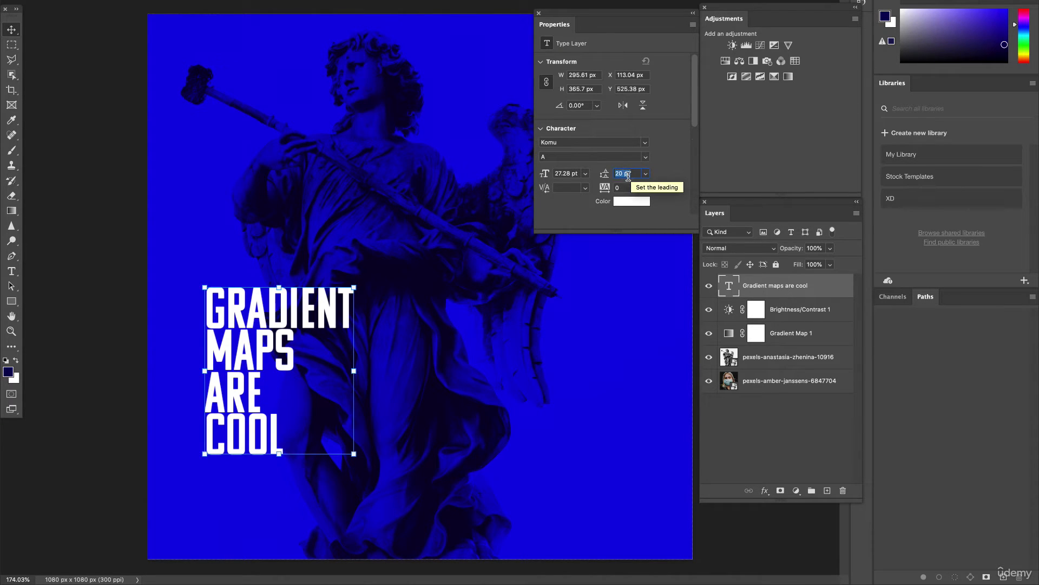
pyautogui.write('22')
pyautogui.press('Return')
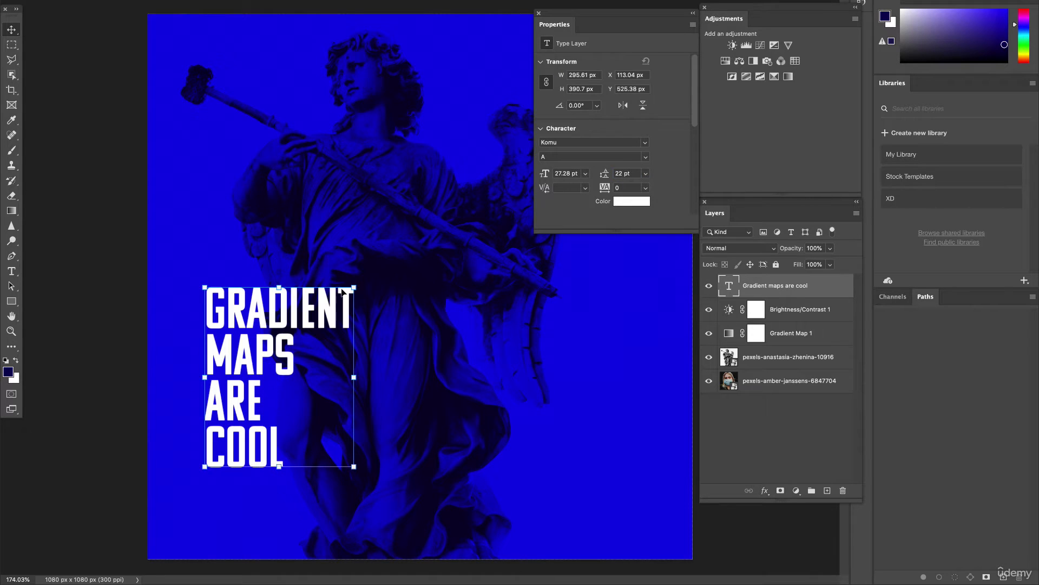
# Cut the word "COOL" out of the headline text layer and commit the edit
pyautogui.doubleClick(249, 449)
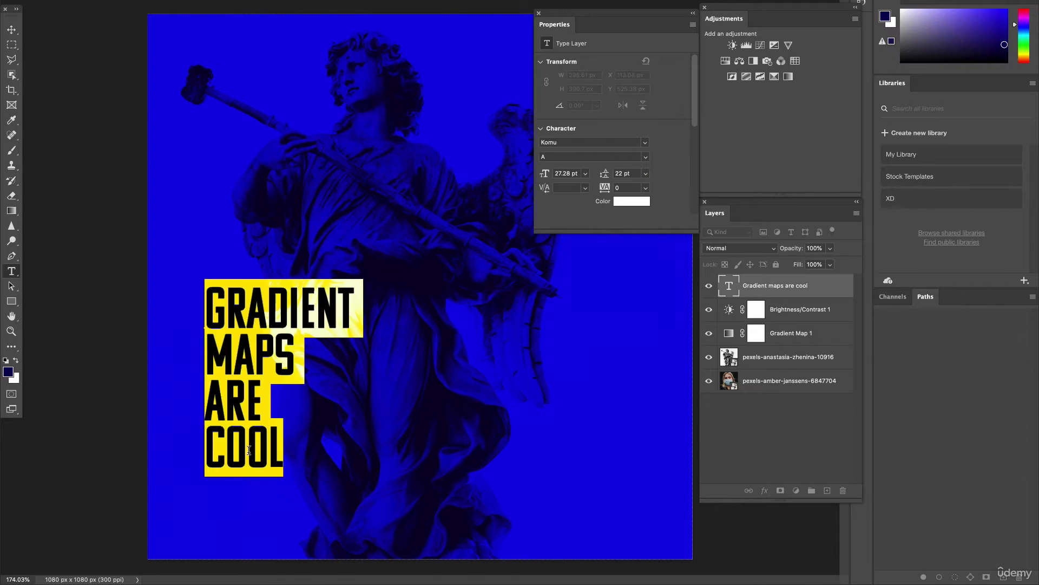
pyautogui.click(248, 449)
pyautogui.moveTo(213, 445); pyautogui.dragTo(298, 446)
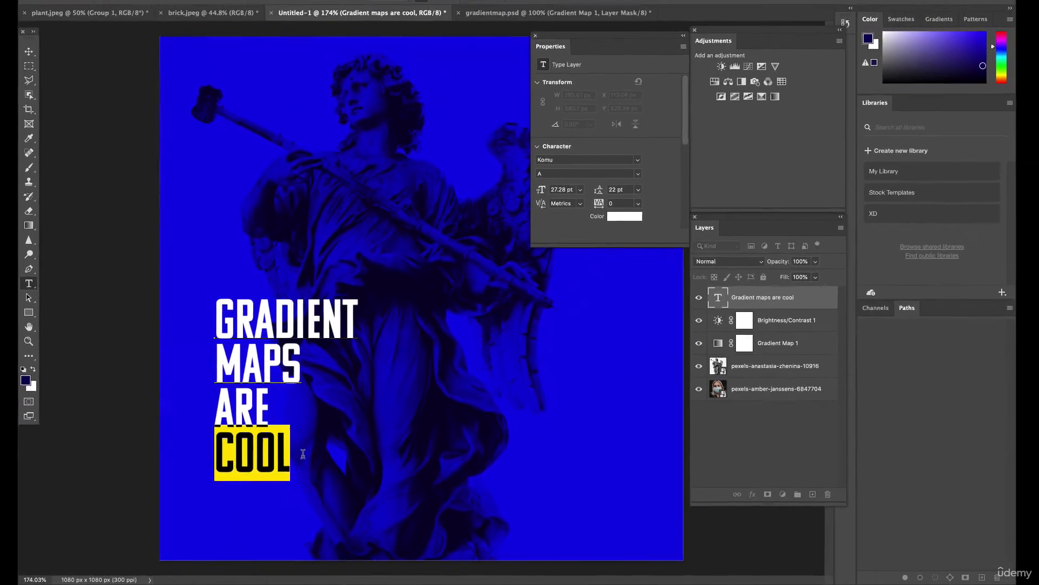
pyautogui.click(158, 2)
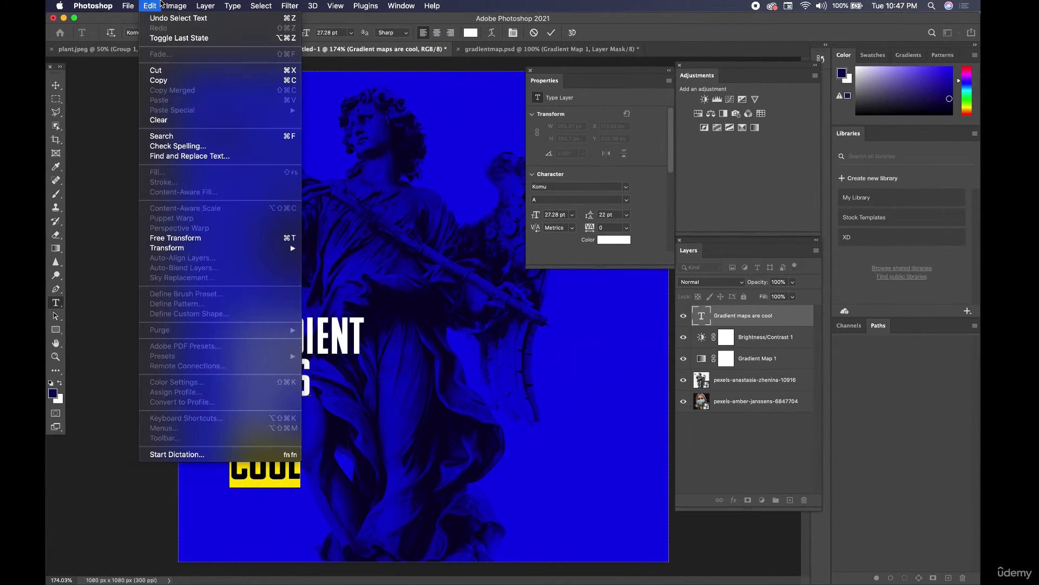
pyautogui.click(157, 70)
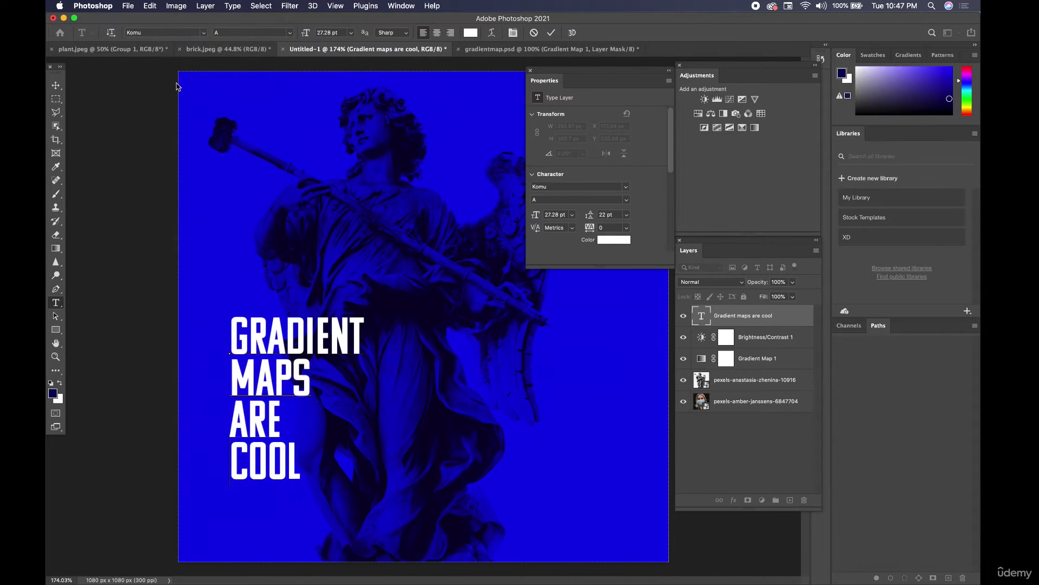
pyautogui.click(55, 85)
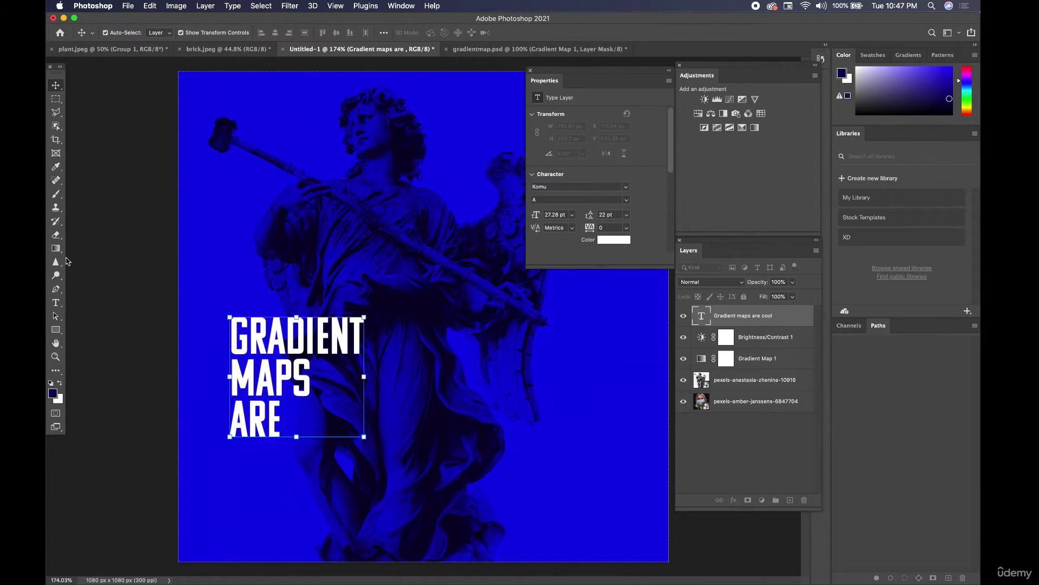
# Paste "COOL" as its own text layer, enlarged to about 60 pt and aligned directly beneath "ARE"
pyautogui.click(56, 302)
pyautogui.click(248, 234)
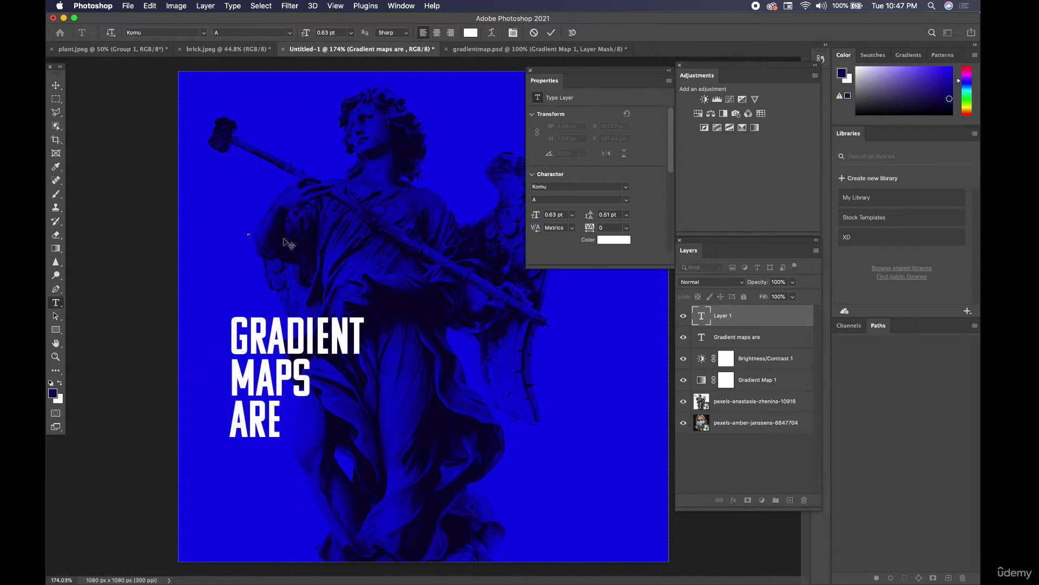
pyautogui.click(57, 85)
pyautogui.moveTo(251, 231); pyautogui.dragTo(431, 152)
pyautogui.moveTo(347, 176); pyautogui.dragTo(326, 482)
pyautogui.press('Return')
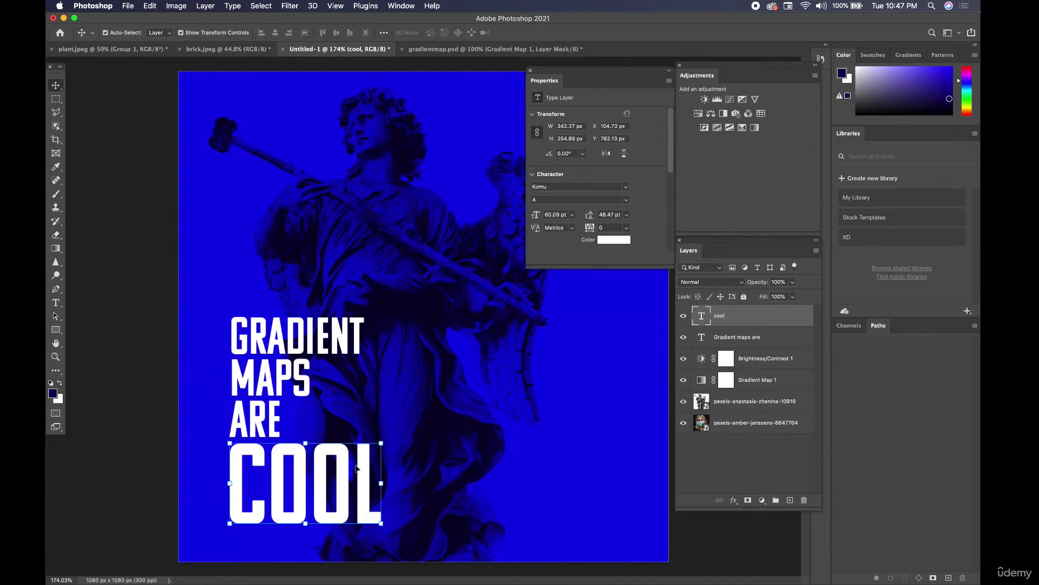
# Select the "COOL" and "Gradient maps are" text layers together and shift them slightly higher on the poster
pyautogui.keyDown('shift'); pyautogui.click(280, 342); pyautogui.keyUp('shift')
pyautogui.moveTo(279, 343)
pyautogui.mouseDown()
pyautogui.moveTo(502, 343)
pyautogui.moveTo(277, 336)
pyautogui.mouseUp()
pyautogui.click(313, 470)
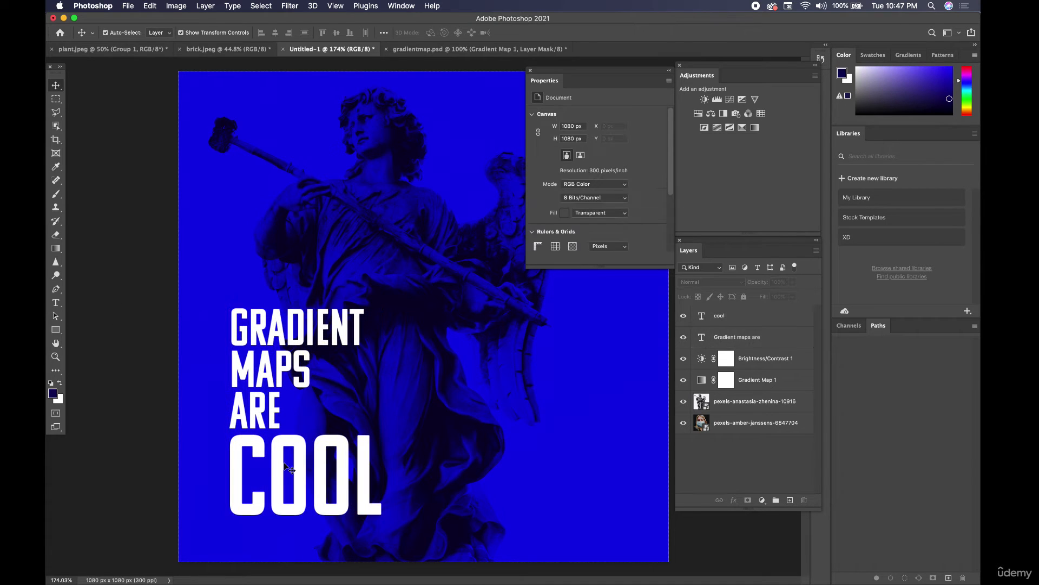
# Recolor the word "COOL" from white to a muted gold that contrasts with the blue background
pyautogui.doubleClick(313, 470)
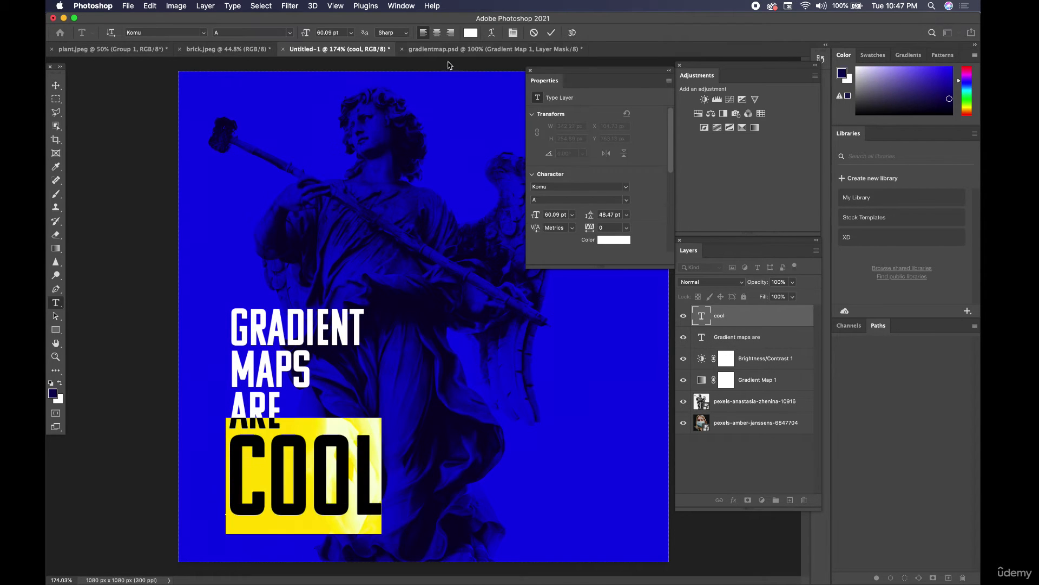
pyautogui.click(471, 33)
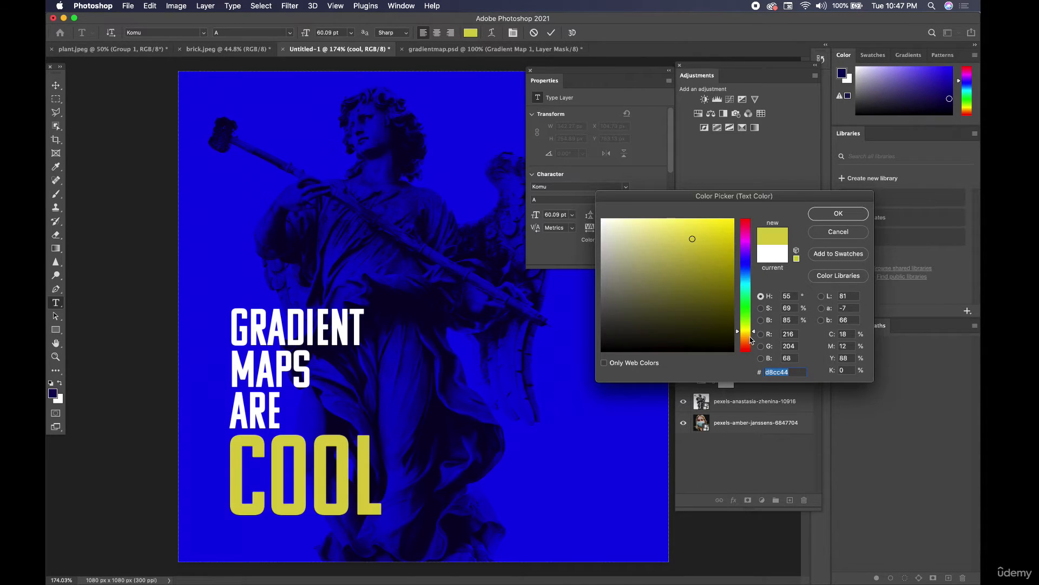
pyautogui.click(750, 337)
pyautogui.moveTo(750, 337); pyautogui.dragTo(749, 334)
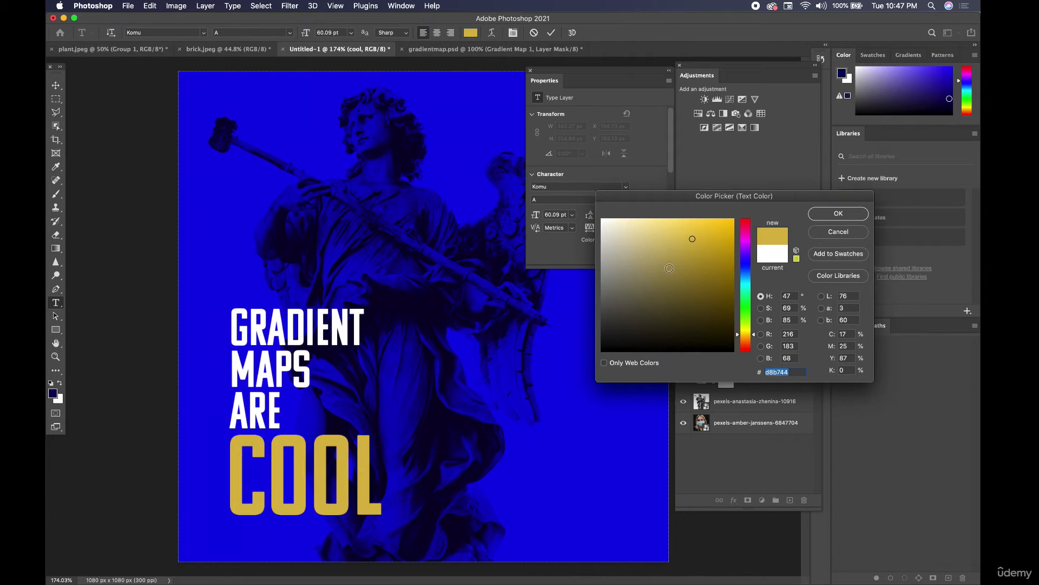
pyautogui.click(663, 256)
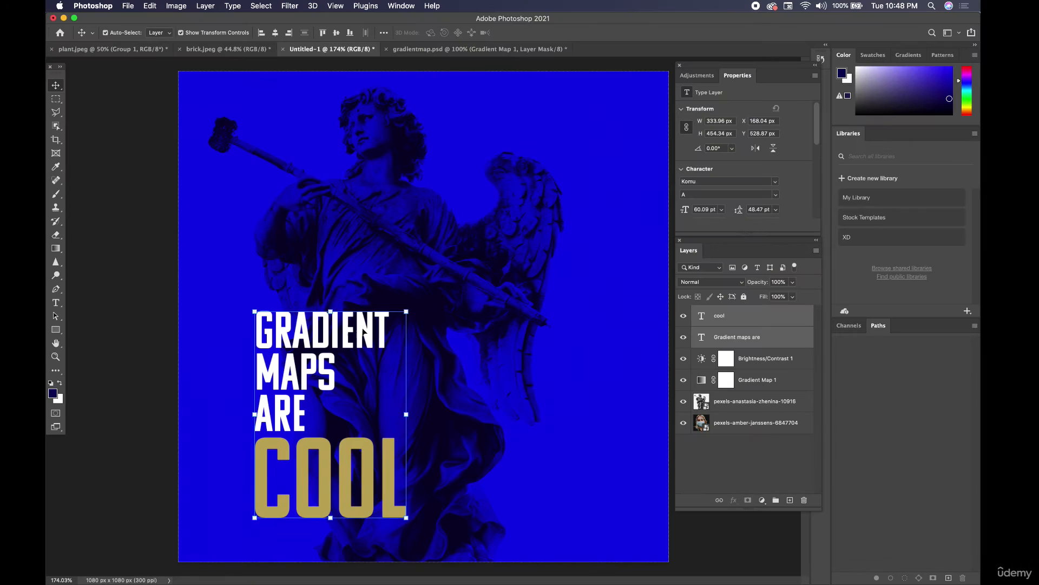
# Move both headline text layers together to the poster's lower-right area, at about X 598 px, Y 522 px
pyautogui.moveTo(363, 332); pyautogui.dragTo(326, 336)
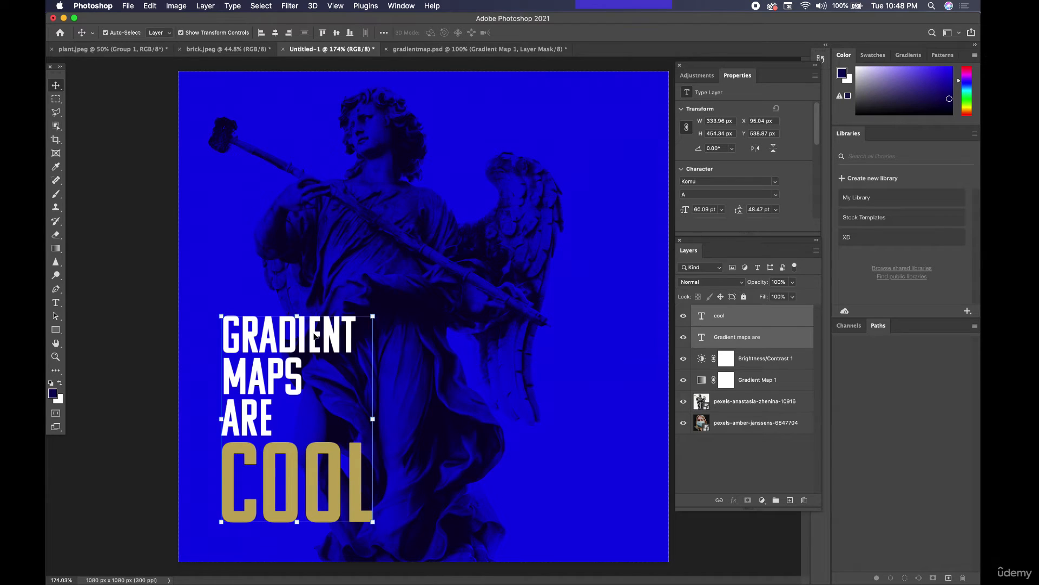
pyautogui.moveTo(314, 336)
pyautogui.mouseDown()
pyautogui.moveTo(422, 308)
pyautogui.moveTo(511, 310)
pyautogui.moveTo(544, 328)
pyautogui.mouseUp()
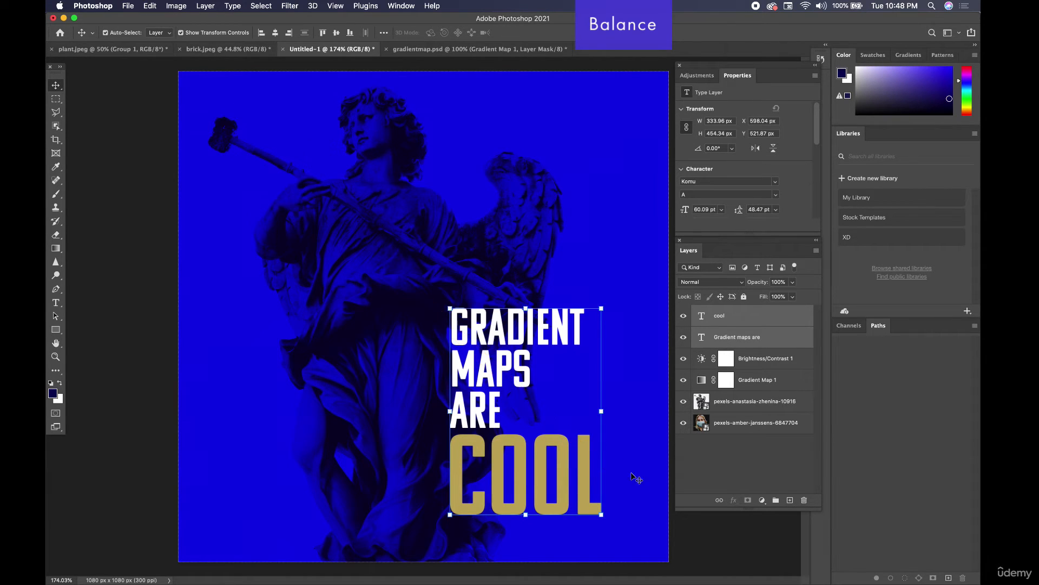
pyautogui.moveTo(539, 323); pyautogui.dragTo(542, 325)
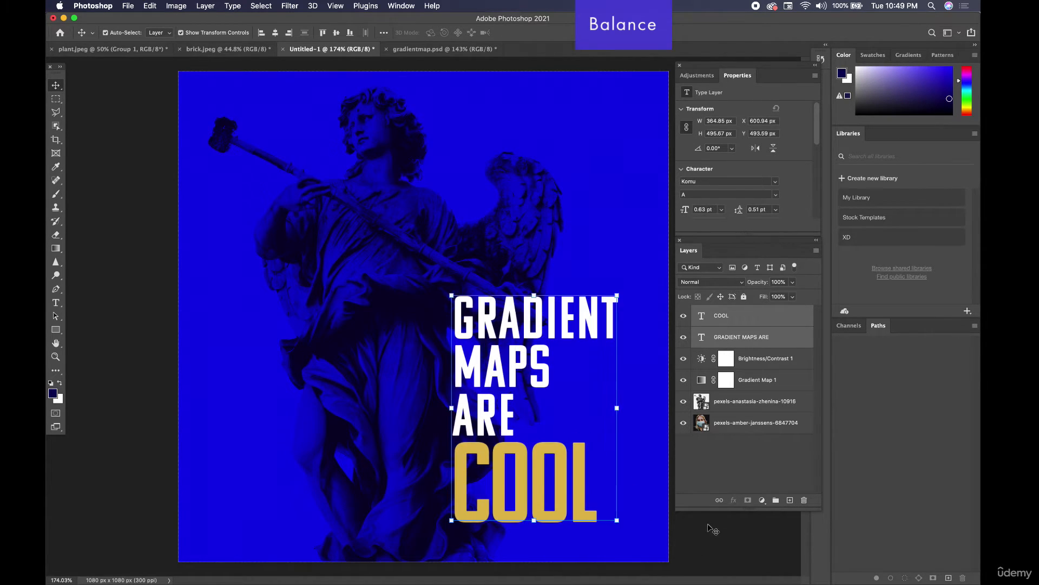
pyautogui.click(713, 529)
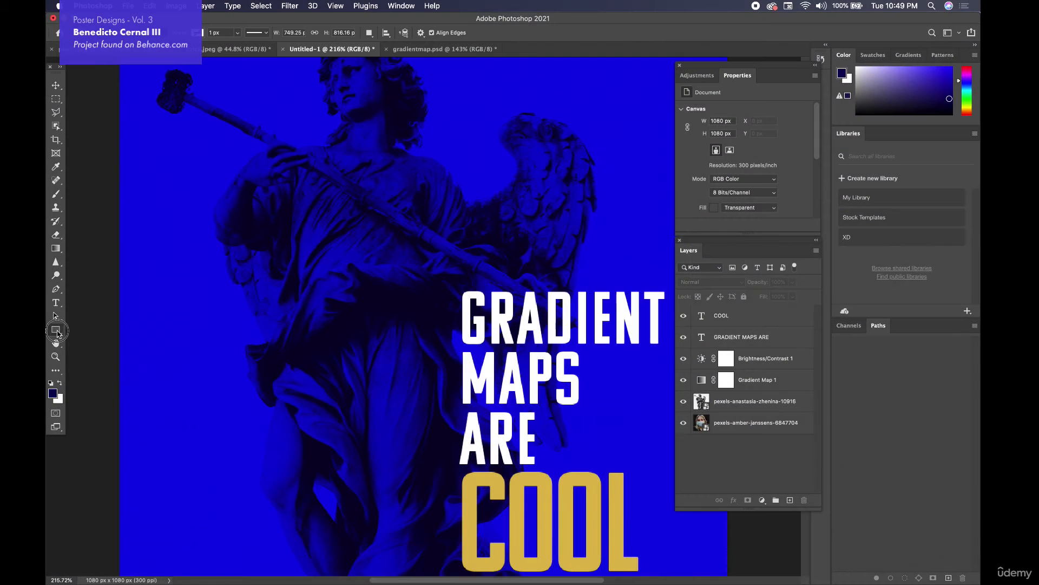
# Draw a thin vertical rectangle about 13 × 168 px over the statue's waist with the Rectangle tool
pyautogui.click(56, 330)
pyautogui.click(98, 332)
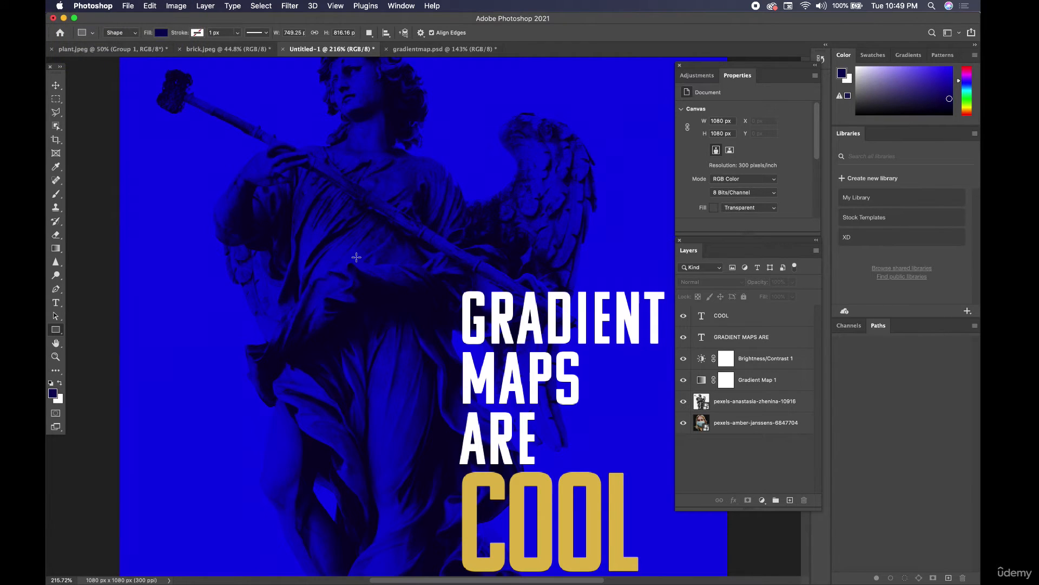
pyautogui.moveTo(356, 257); pyautogui.dragTo(362, 351)
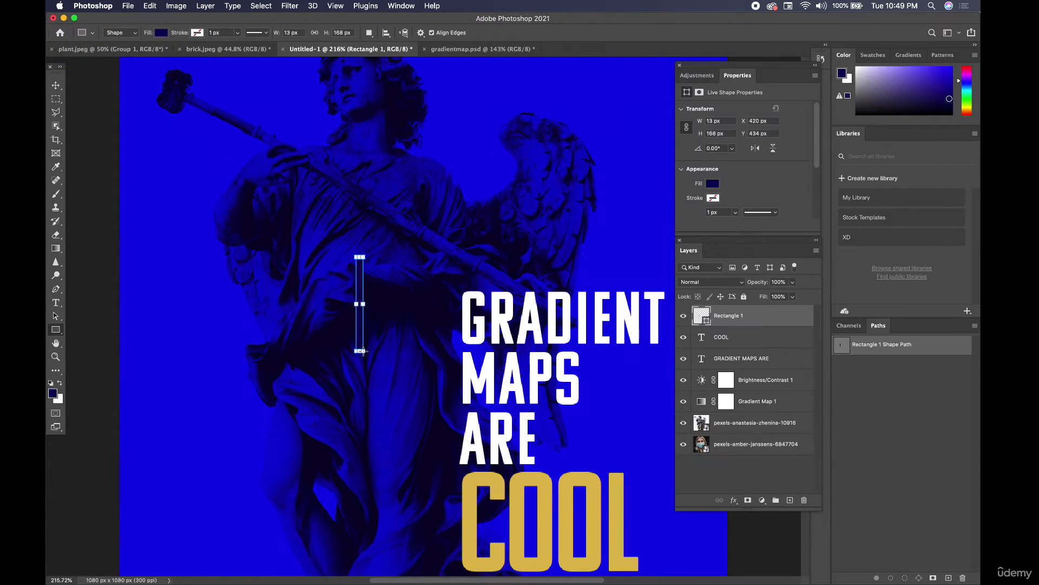
pyautogui.click(712, 184)
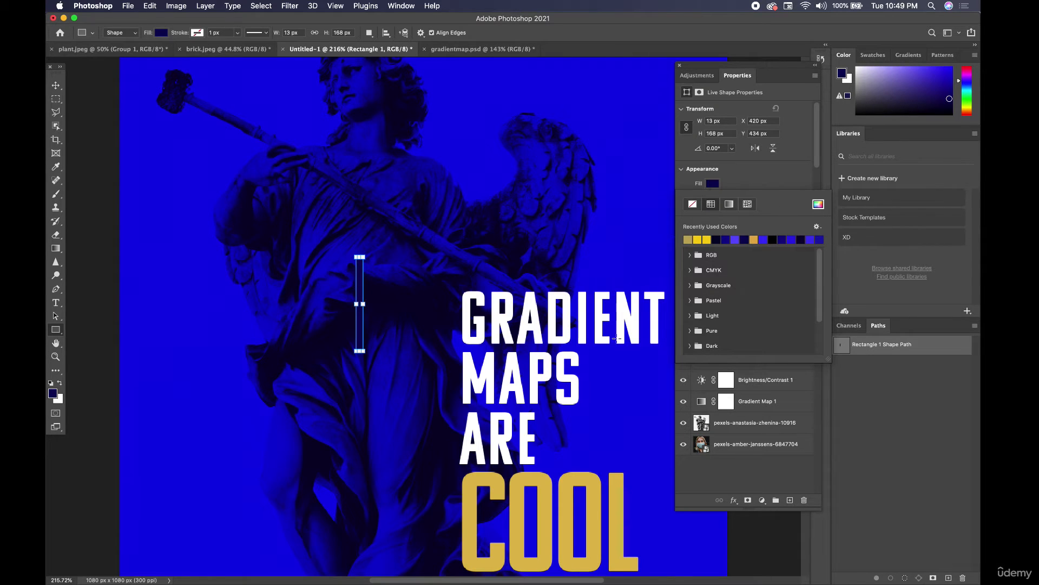
pyautogui.click(535, 487)
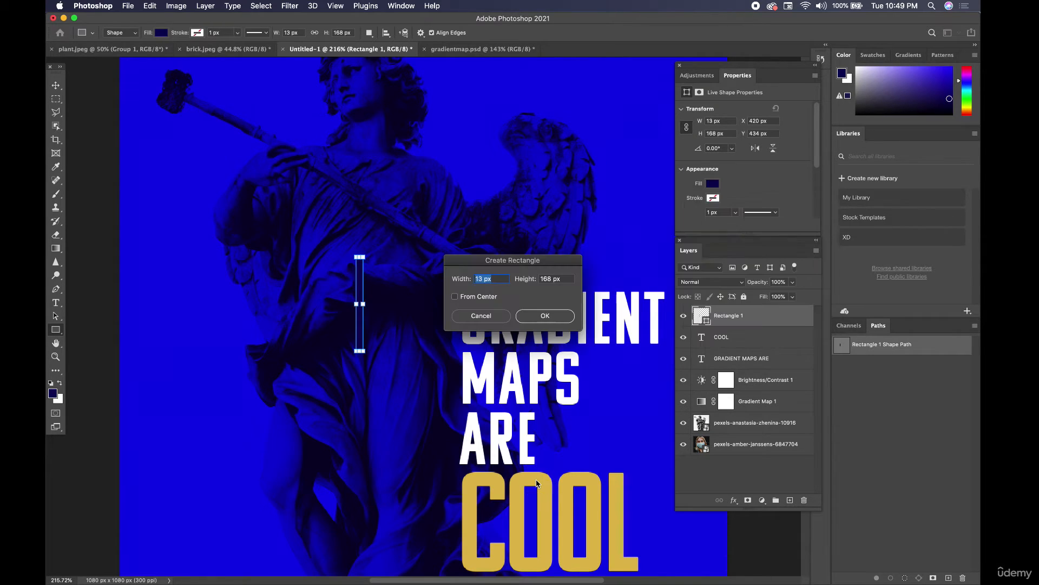
pyautogui.click(545, 316)
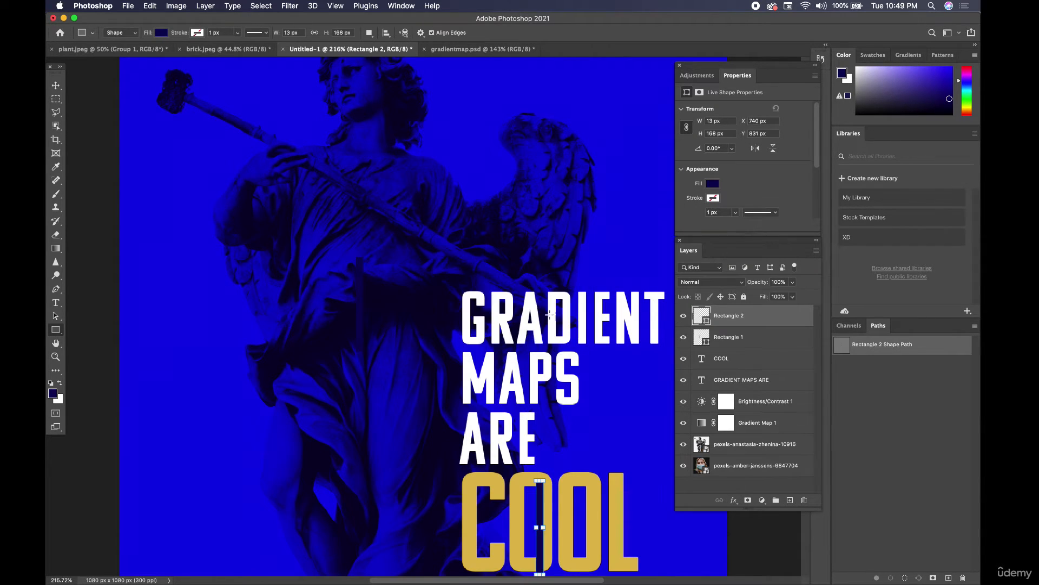
pyautogui.click(55, 85)
pyautogui.press('BackSpace')
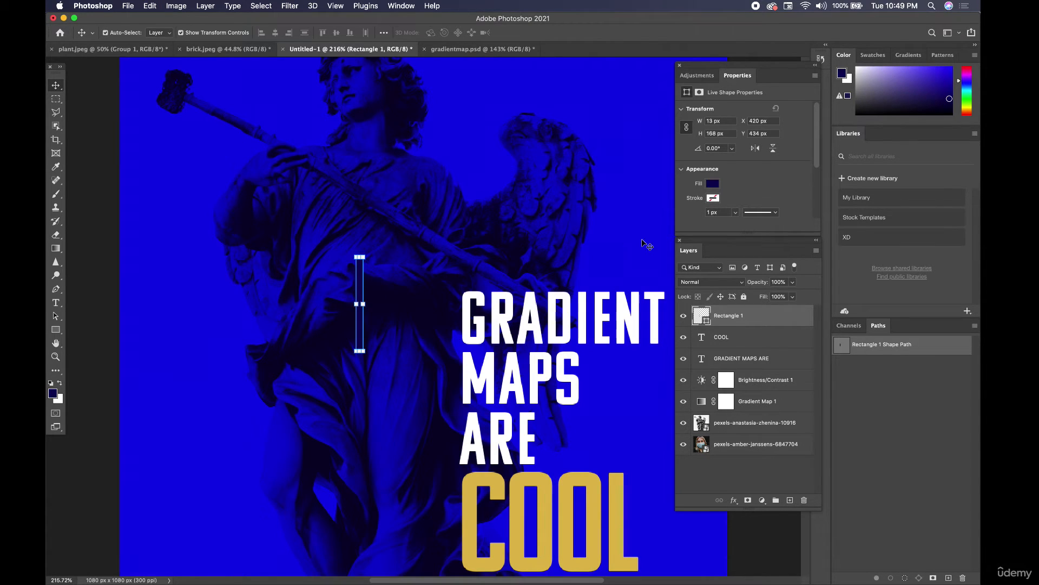
# Set the thin vertical rectangle's fill to the muted gold from the recently used colors
pyautogui.click(713, 185)
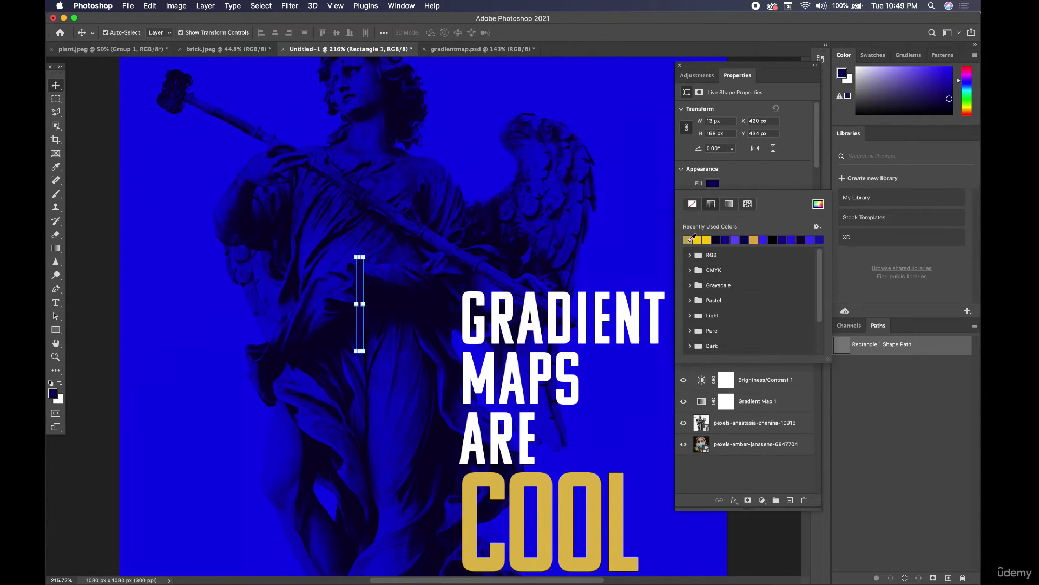
pyautogui.click(688, 240)
pyautogui.click(752, 172)
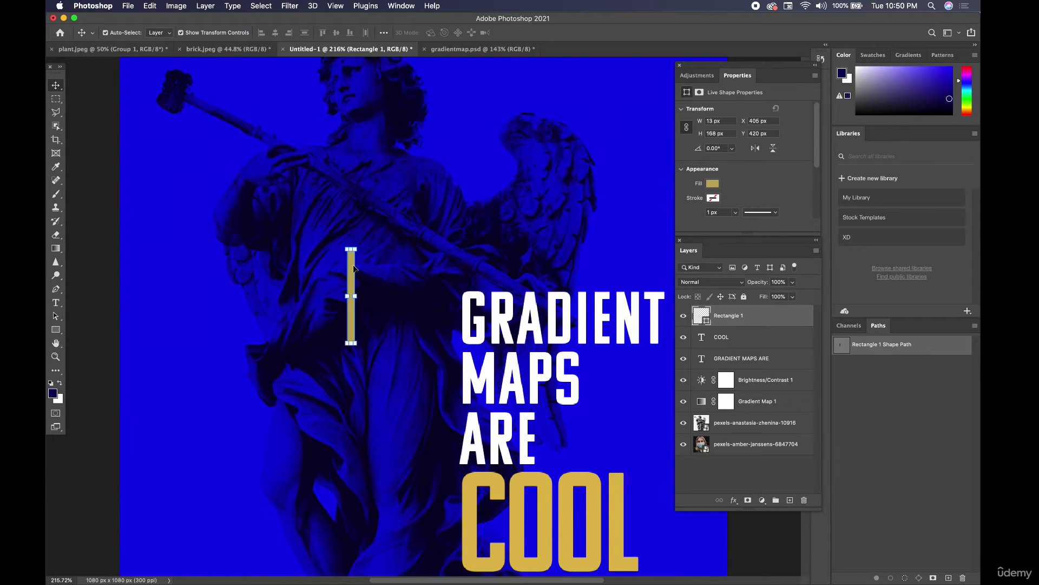
# Duplicate the gold bar and rotate the copy 90° across the middle of the original to form a plus sign
pyautogui.moveTo(354, 268); pyautogui.dragTo(373, 247)
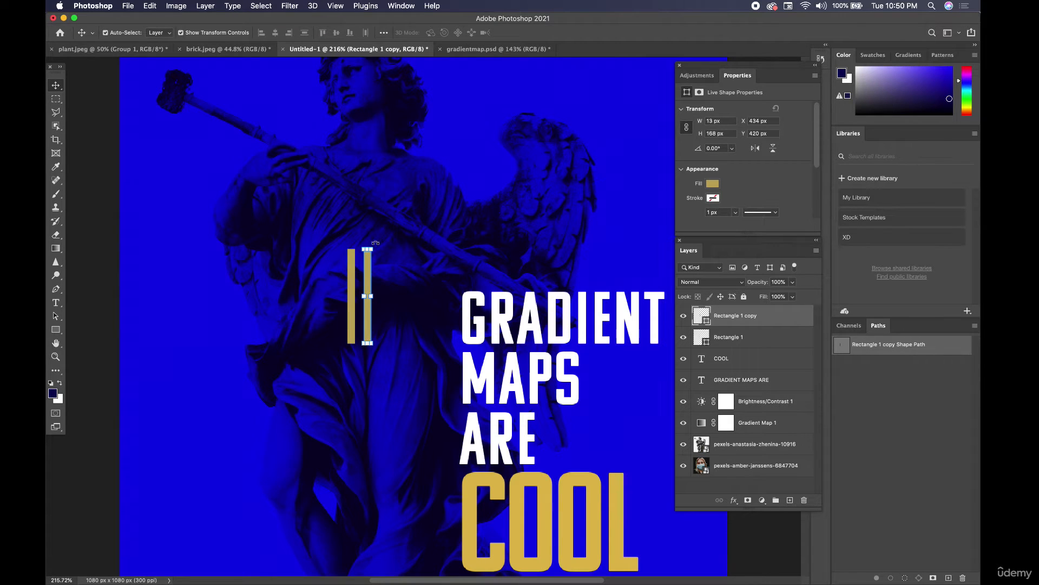
pyautogui.press('super+equal')
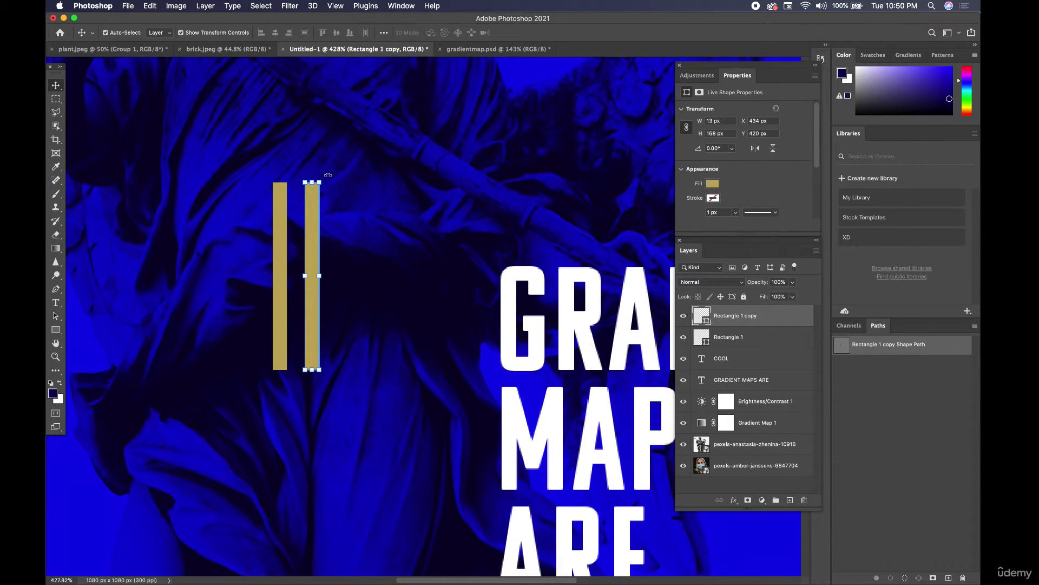
pyautogui.moveTo(327, 175); pyautogui.dragTo(329, 272)
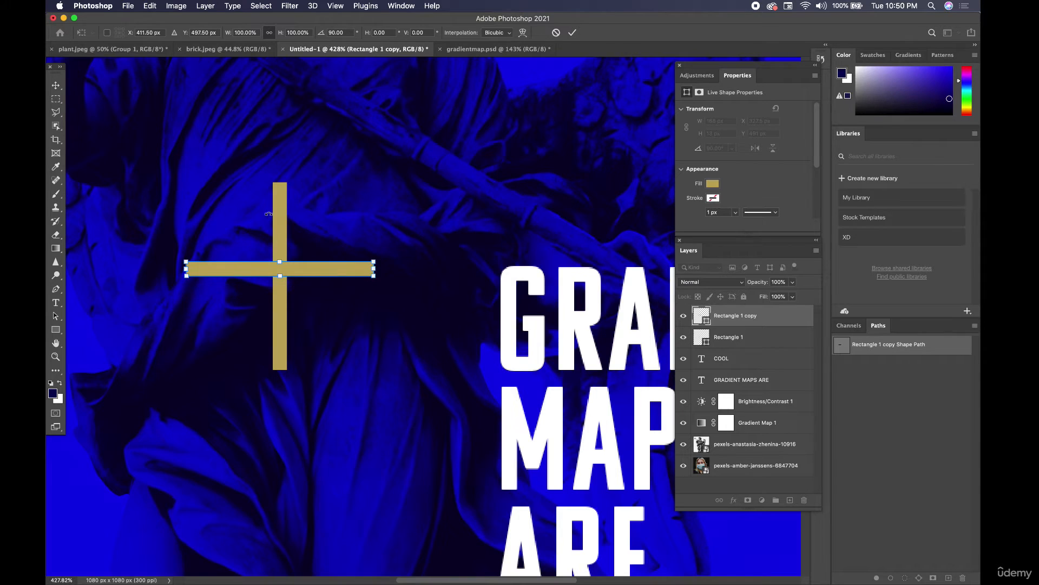
pyautogui.click(56, 85)
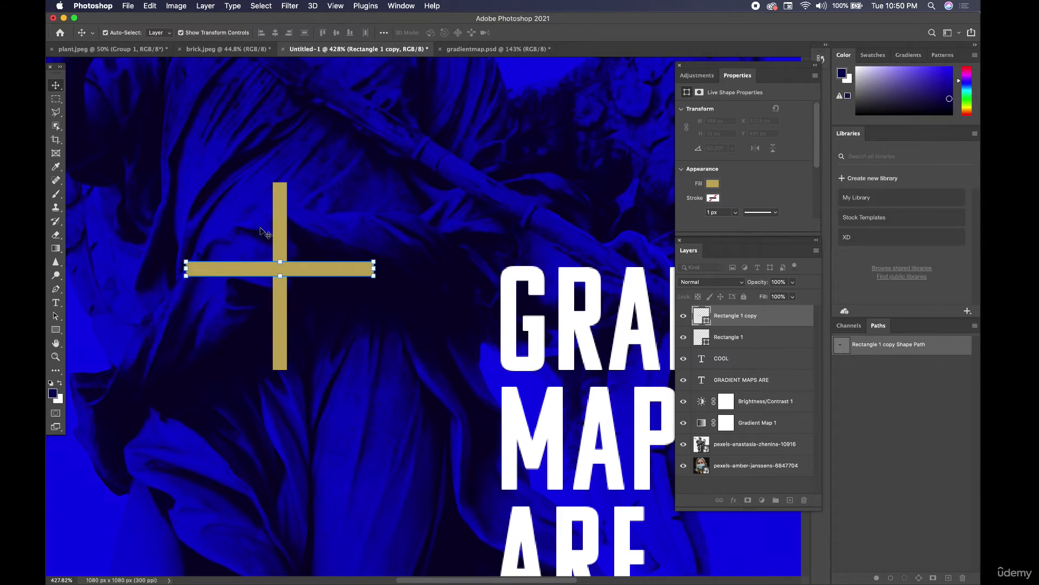
# Select both gold bars and align them by their horizontal and vertical centers
pyautogui.keyDown('shift'); pyautogui.click(284, 223); pyautogui.keyUp('shift')
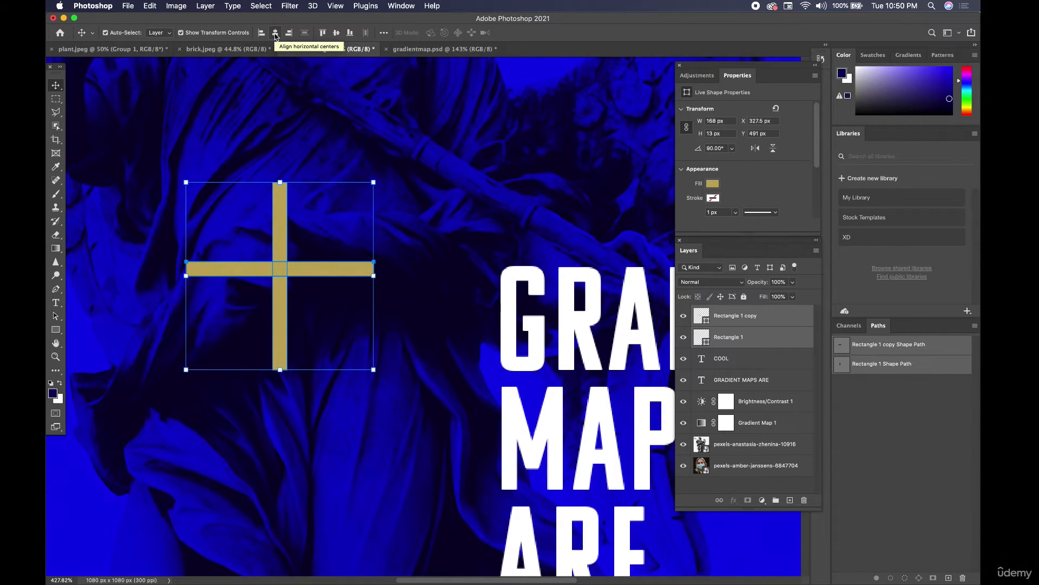
pyautogui.click(338, 33)
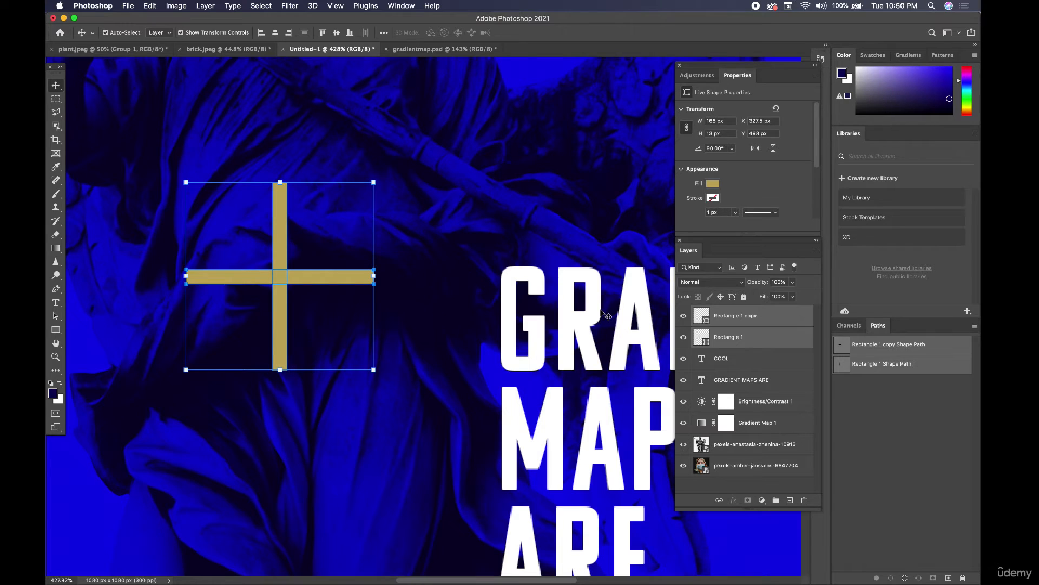
# Combine the two gold bars with Merge Shapes and reselect the plus sign on the canvas to check it
pyautogui.rightClick(747, 321)
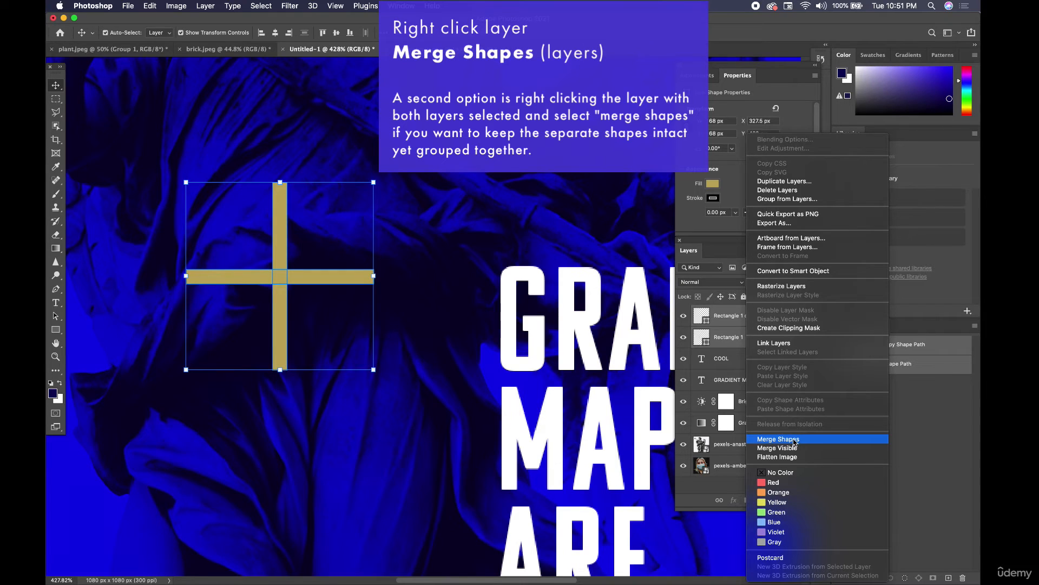
pyautogui.click(733, 316)
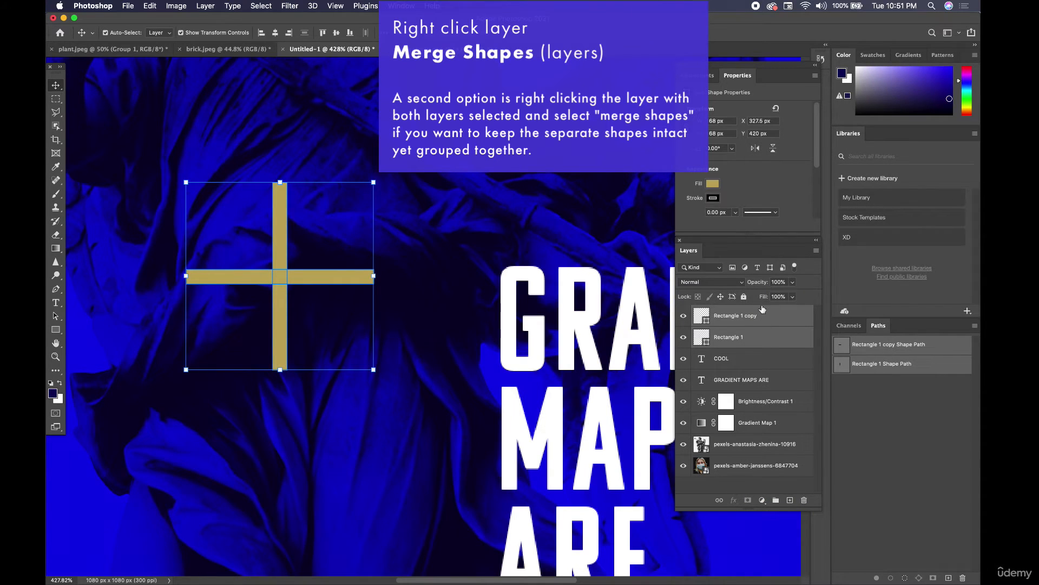
pyautogui.rightClick(772, 321)
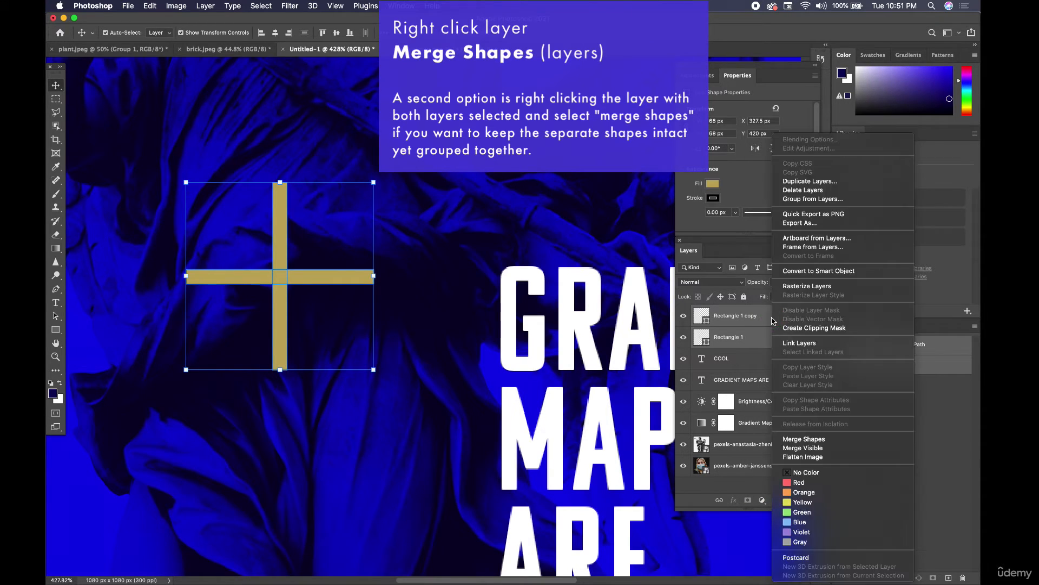
pyautogui.click(805, 439)
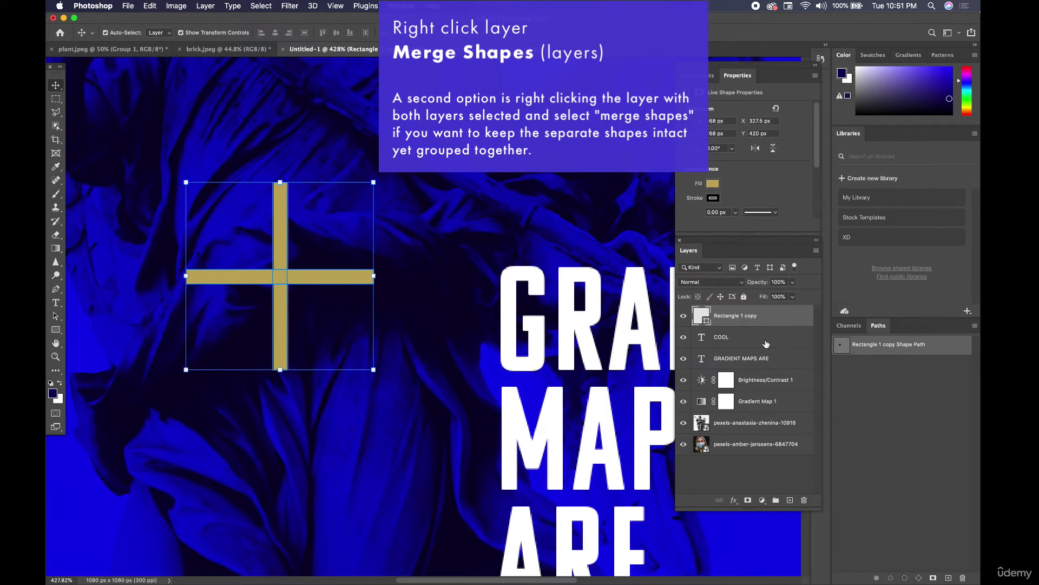
pyautogui.click(464, 278)
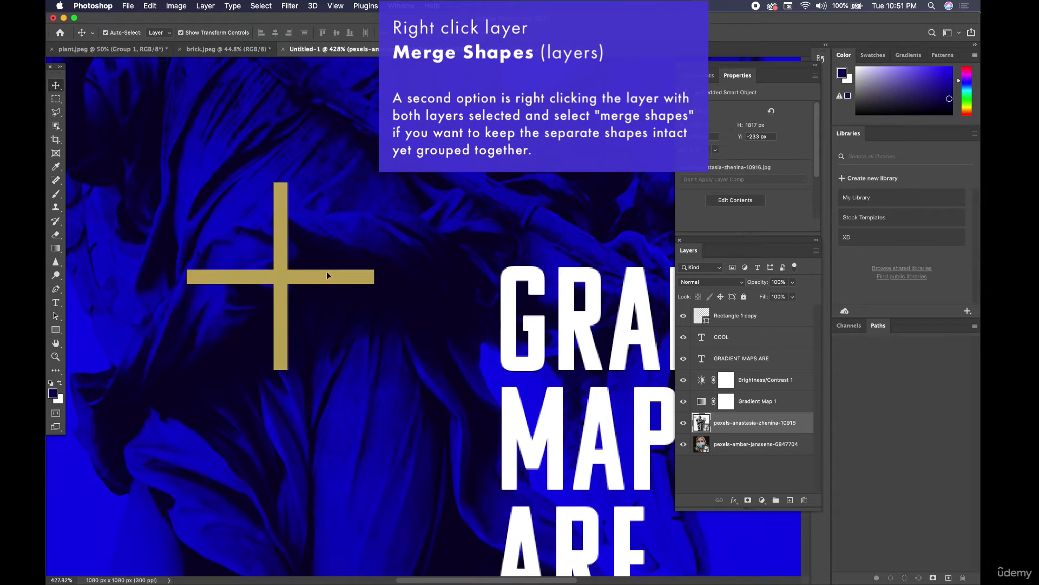
pyautogui.click(277, 253)
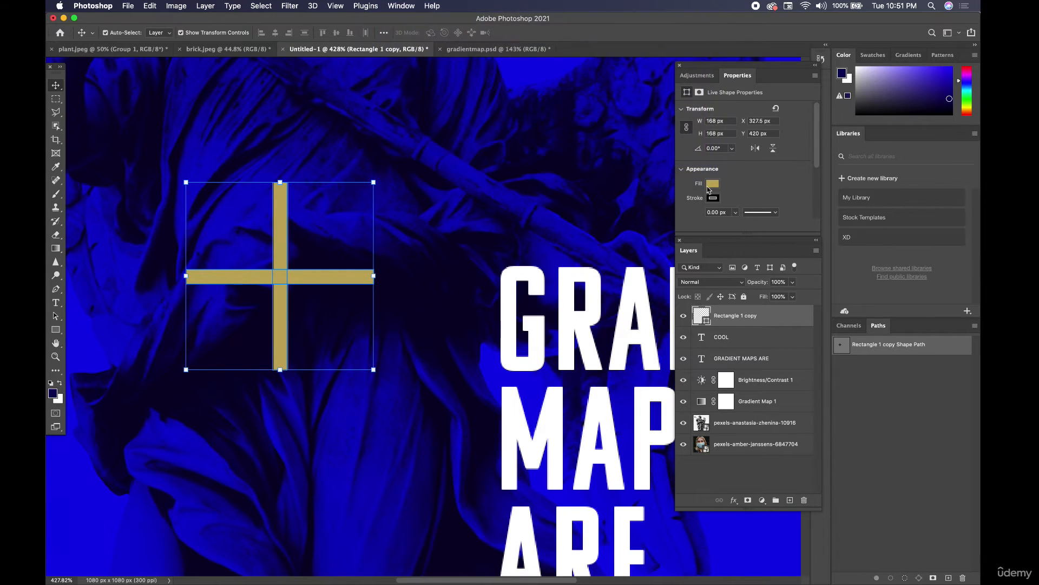
# Set the stroke of the merged plus sign to none
pyautogui.click(714, 199)
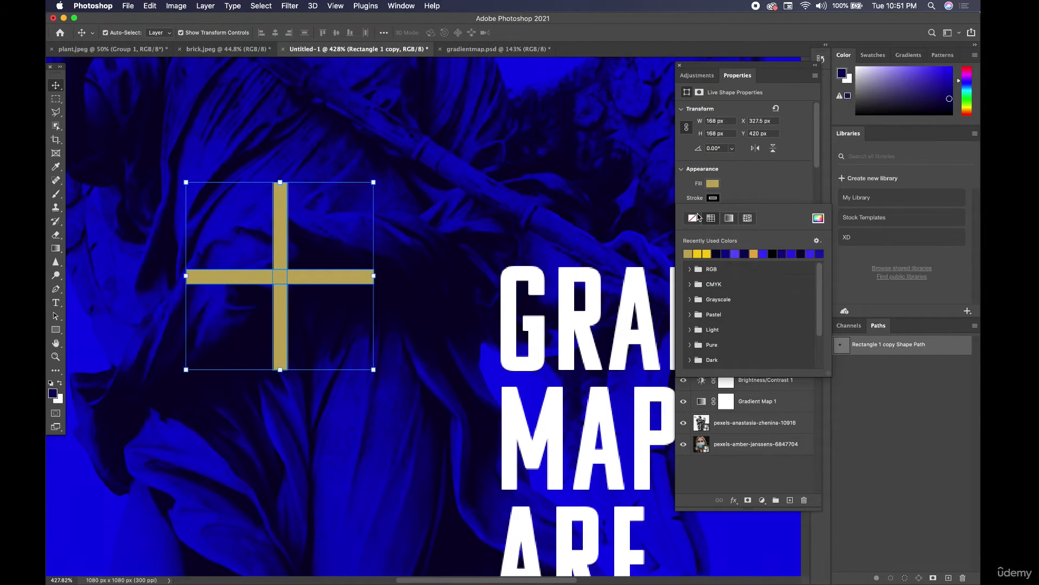
pyautogui.click(693, 219)
pyautogui.click(713, 200)
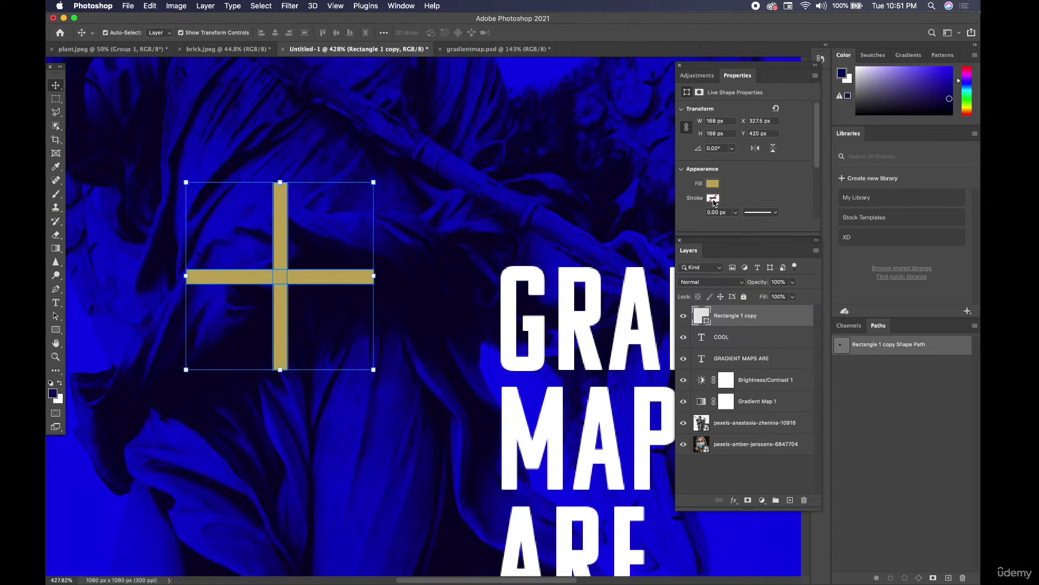
pyautogui.click(401, 224)
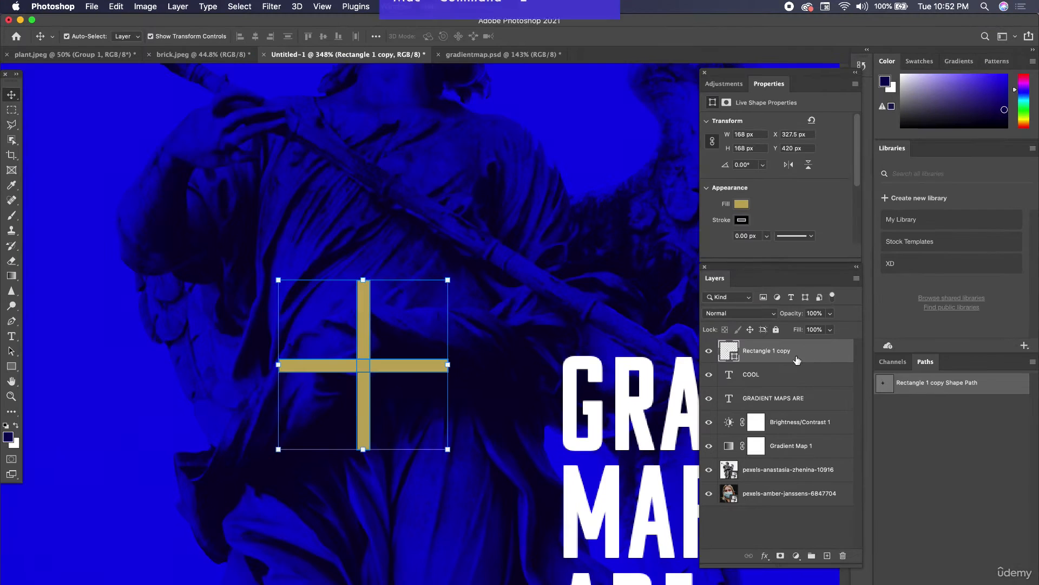
# Select the separate vertical and horizontal bar layers together and merge them into a single plus-shaped layer
pyautogui.keyDown('shift'); pyautogui.click(787, 373); pyautogui.keyUp('shift')
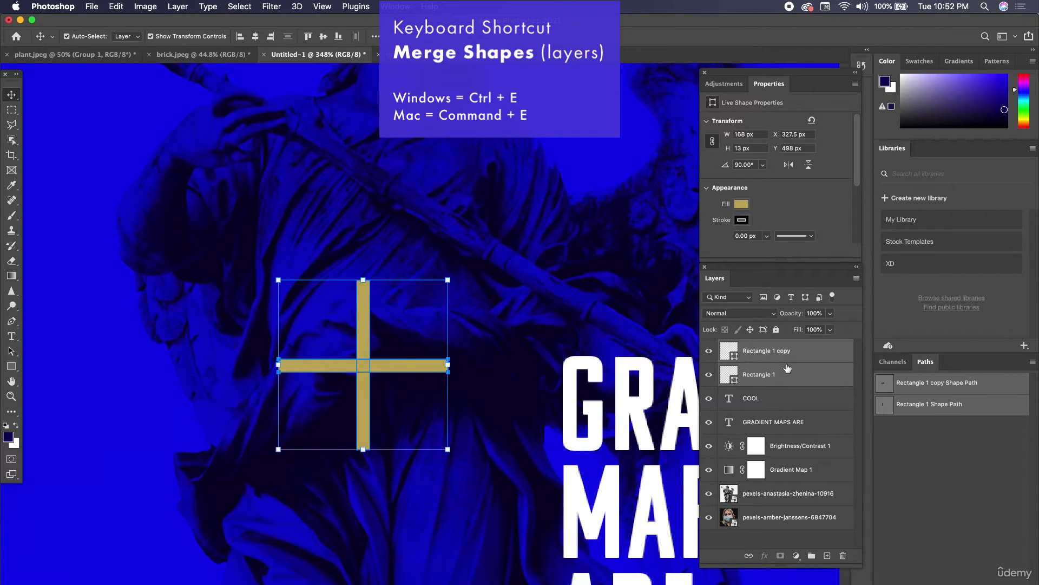
pyautogui.press('super')
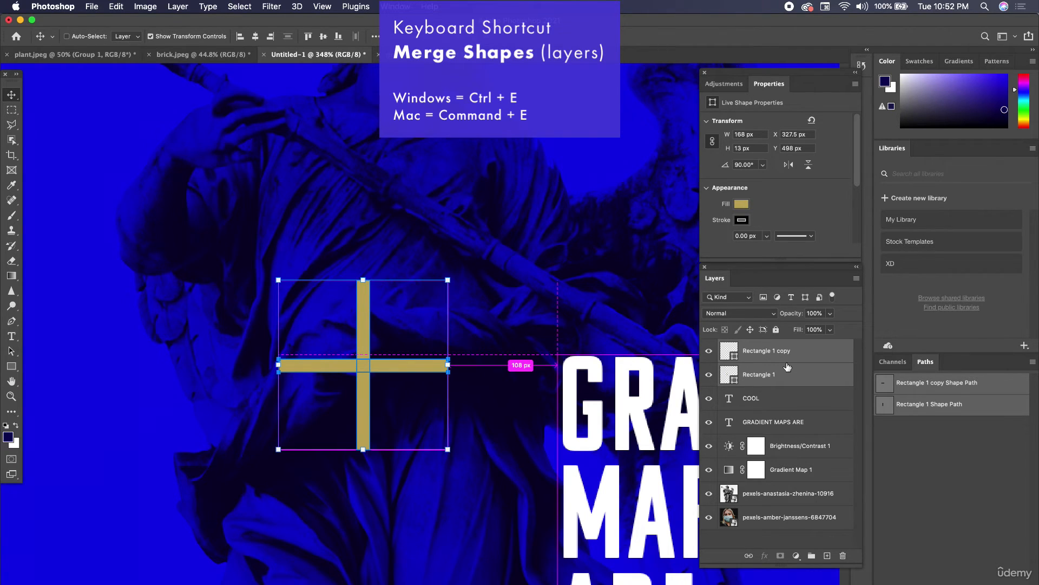
pyautogui.press('super+e')
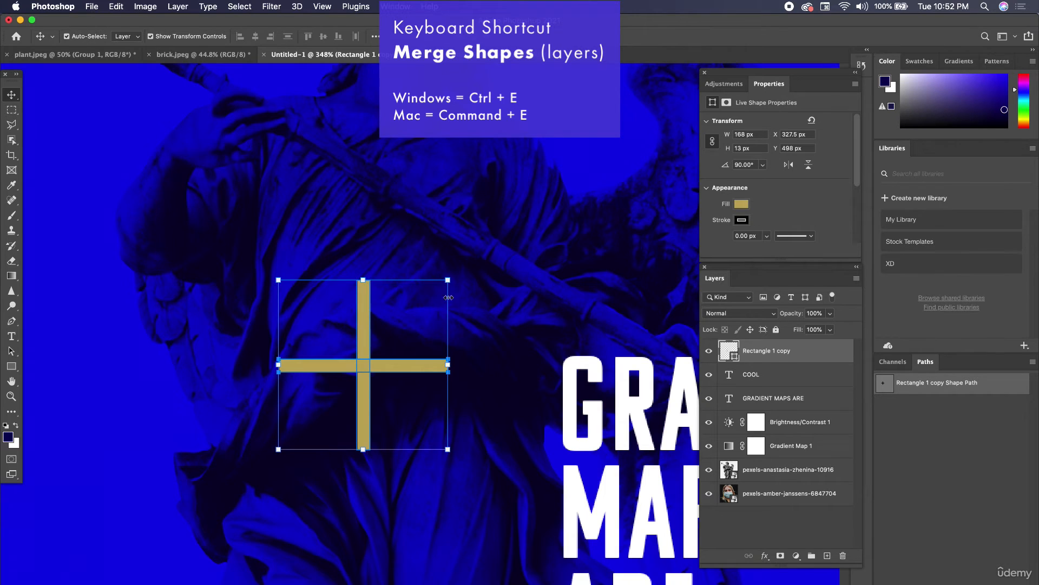
# Shrink the merged gold plus sign to about 38% and place it just before the top of the word GRADIENT
pyautogui.moveTo(368, 325)
pyautogui.mouseDown()
pyautogui.moveTo(412, 276)
pyautogui.moveTo(385, 319)
pyautogui.mouseUp()
pyautogui.hscroll(5, 479, 396)
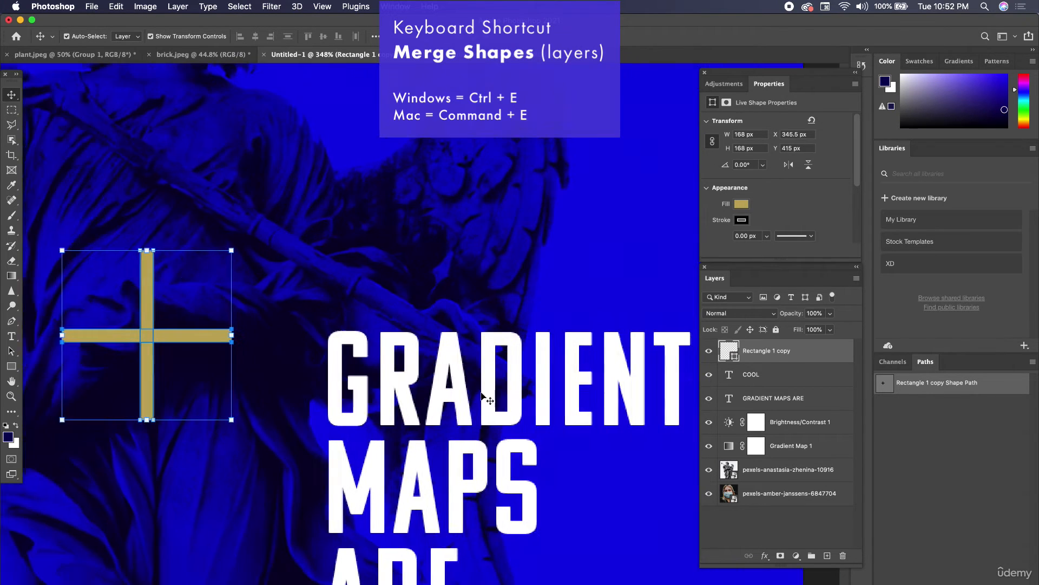
pyautogui.scroll(-1, 443, 363)
pyautogui.scroll(-6, 443, 362)
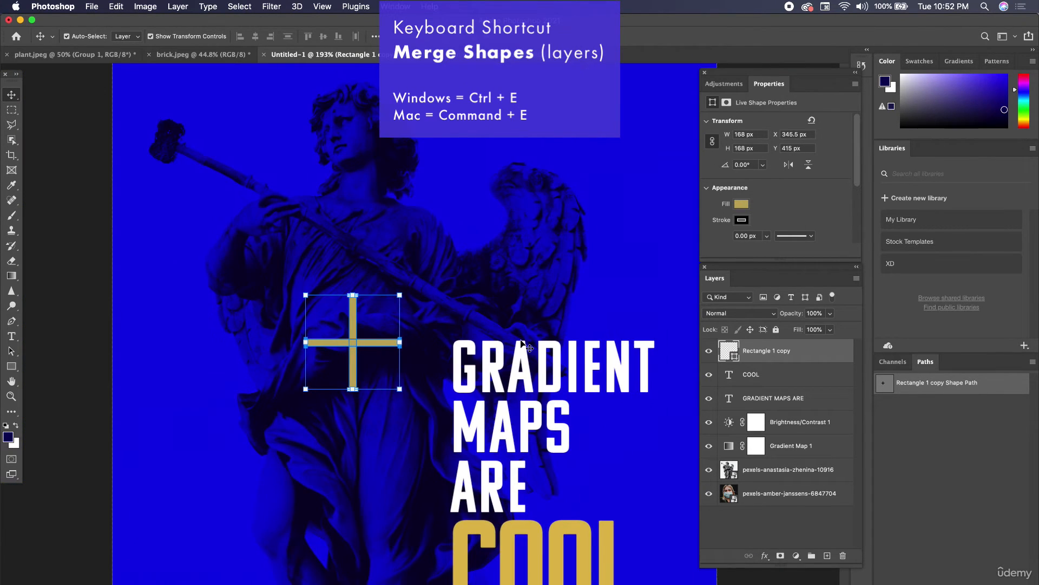
pyautogui.moveTo(408, 296); pyautogui.dragTo(436, 337)
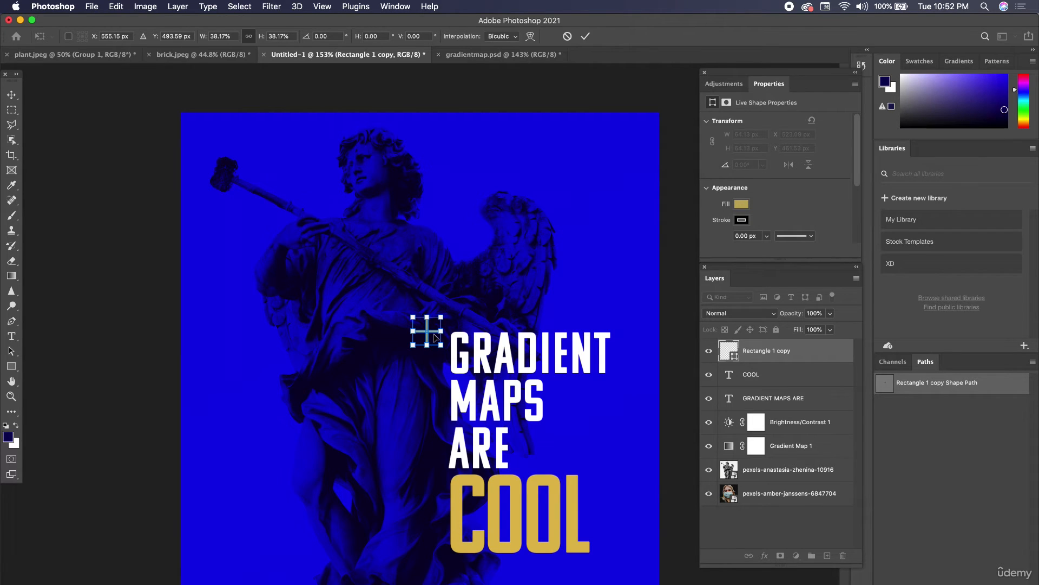
# Nudge the shrunken plus sign down by 7 px and commit the transformation
pyautogui.press('Down')
pyautogui.press('Down')
pyautogui.press('Down')
pyautogui.press('Down')
pyautogui.press('Down')
pyautogui.press('Down')
pyautogui.press('Down')
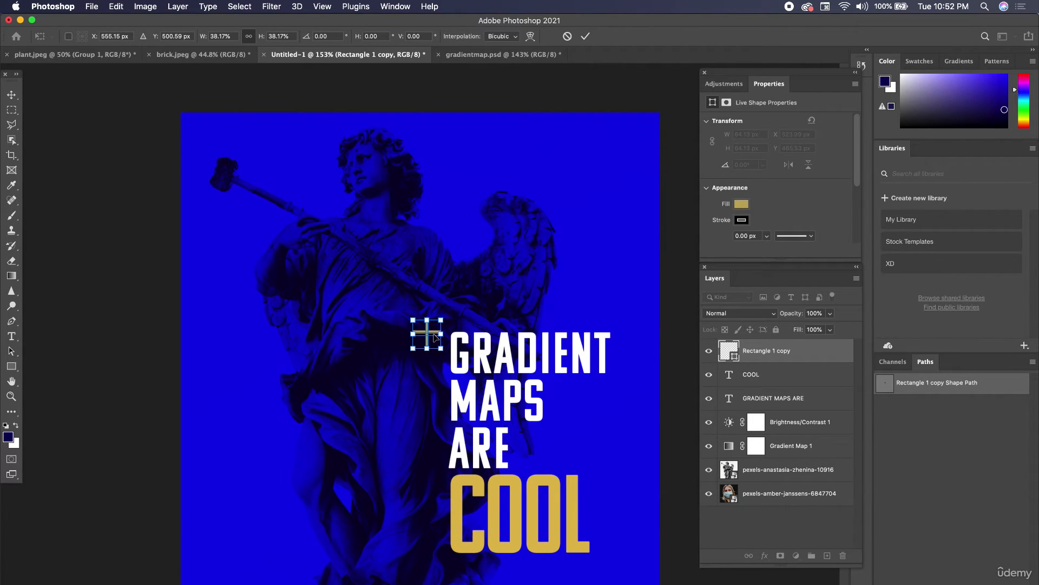
pyautogui.press('Return')
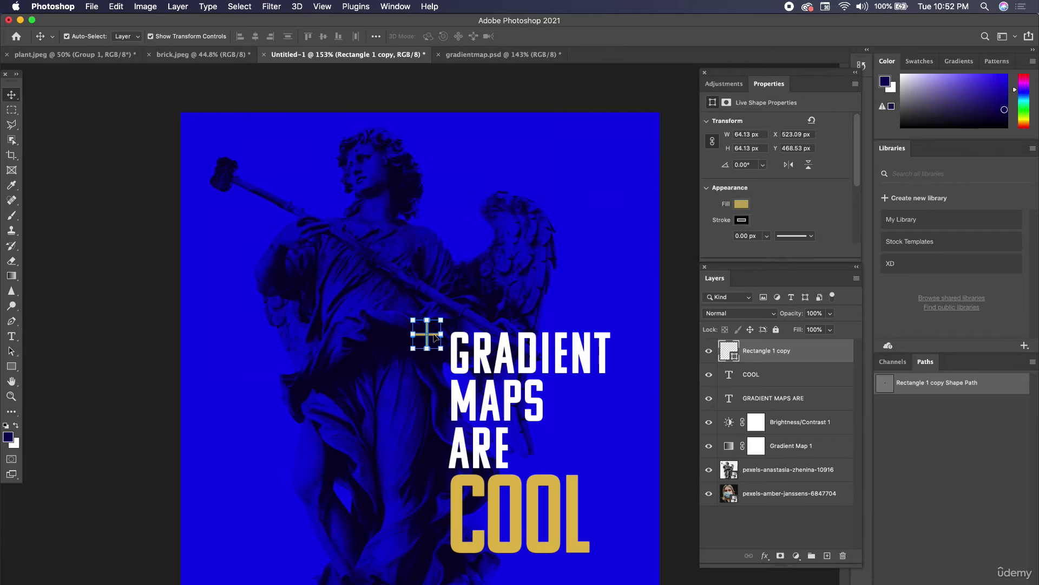
# Duplicate the plus sign layer as Rectangle 1 copy 2 and place the copy just past the lower end of COOL
pyautogui.rightClick(810, 352)
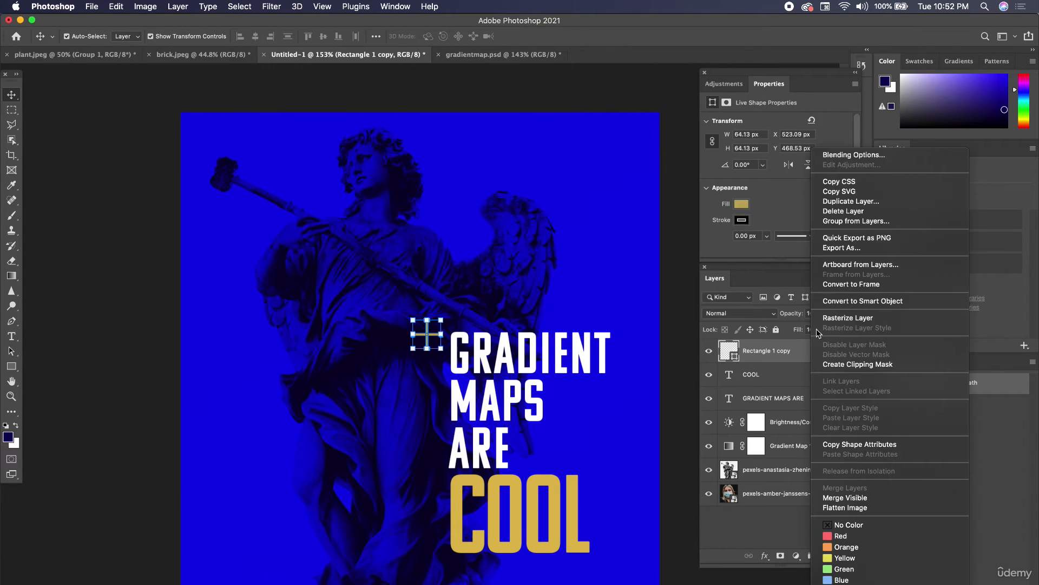
pyautogui.click(849, 202)
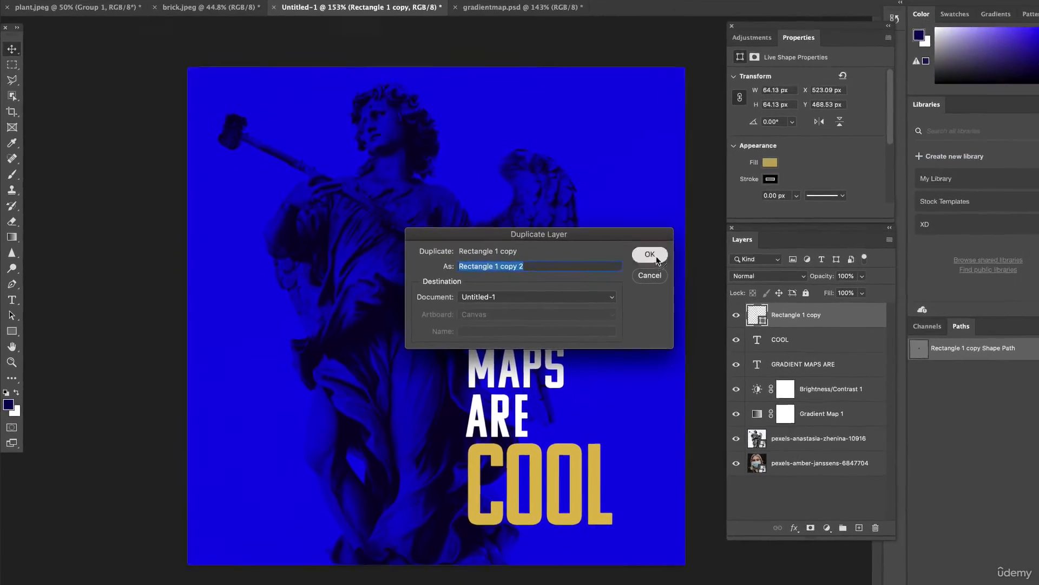
pyautogui.click(658, 259)
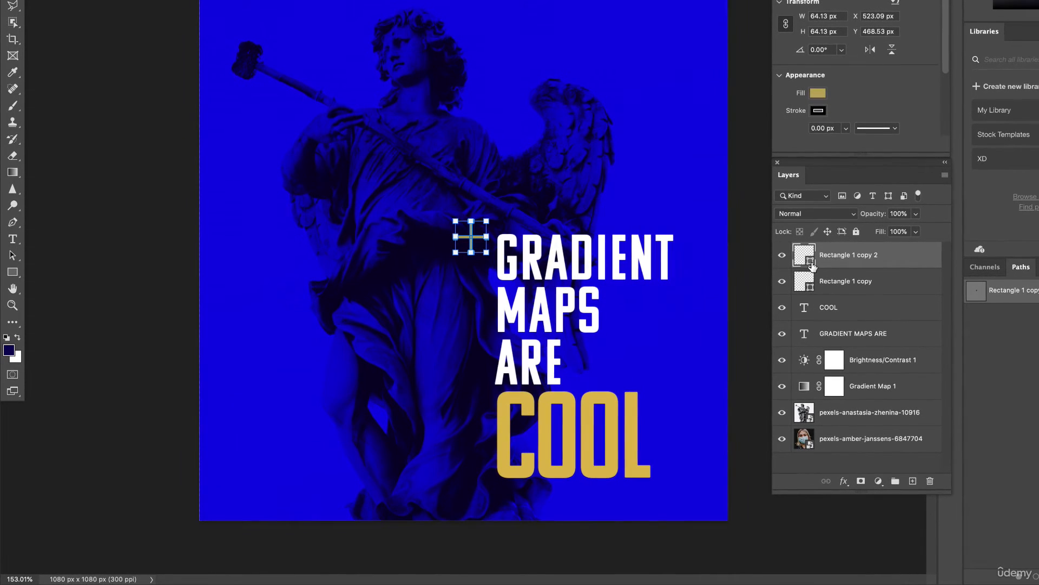
pyautogui.click(479, 238)
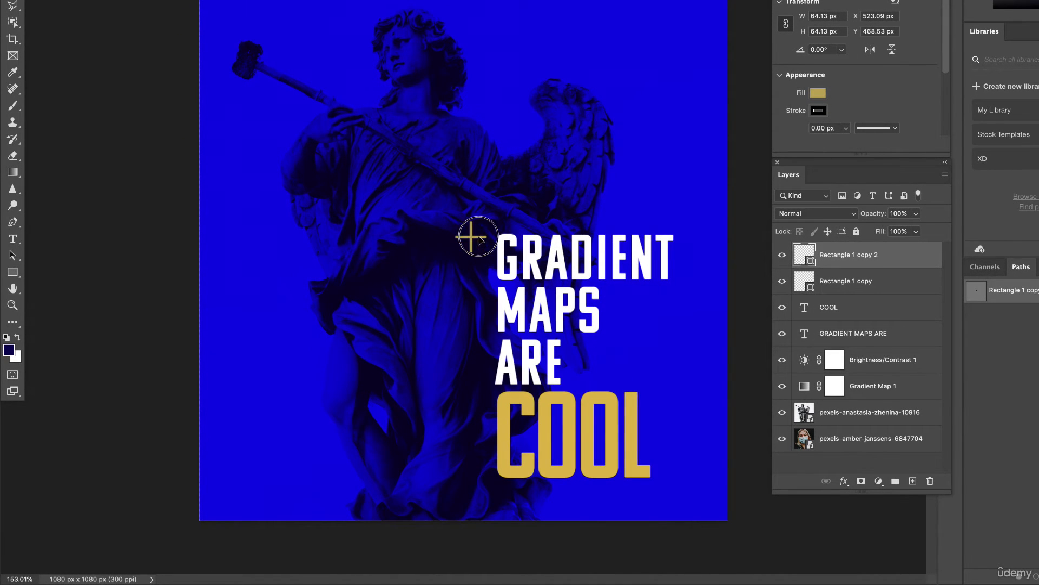
pyautogui.moveTo(479, 238); pyautogui.dragTo(685, 477)
pyautogui.click(758, 525)
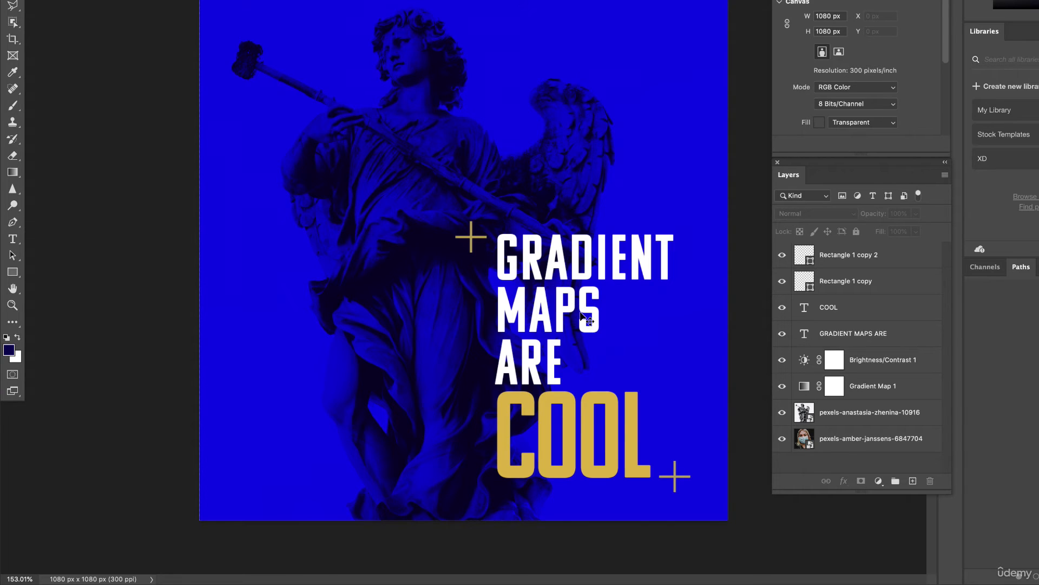
# Select the first plus sign, show the rulers, and move the floating toolbox clear of the vertical ruler
pyautogui.scroll(3, 588, 319)
pyautogui.click(459, 158)
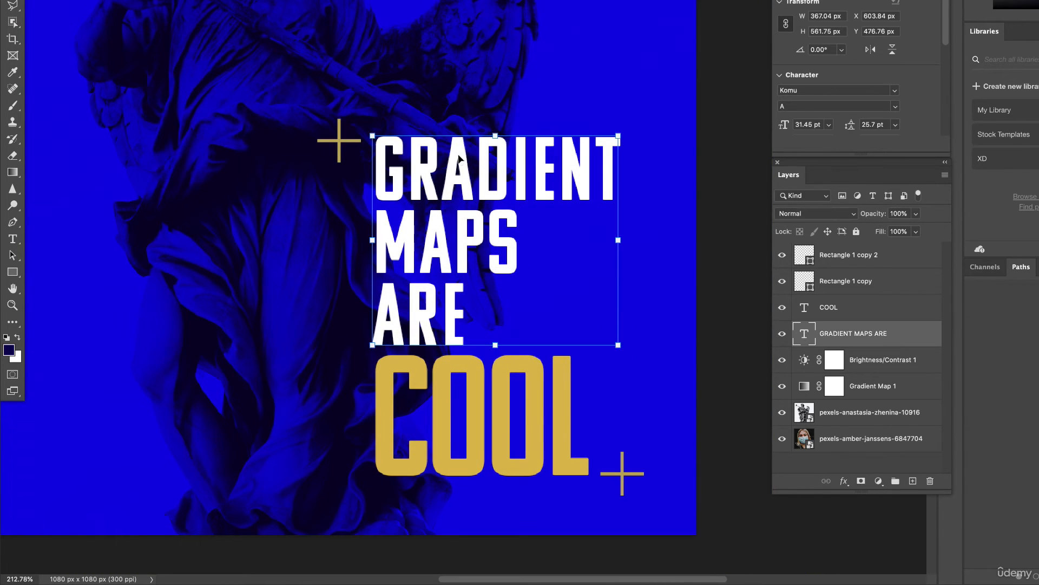
pyautogui.click(345, 150)
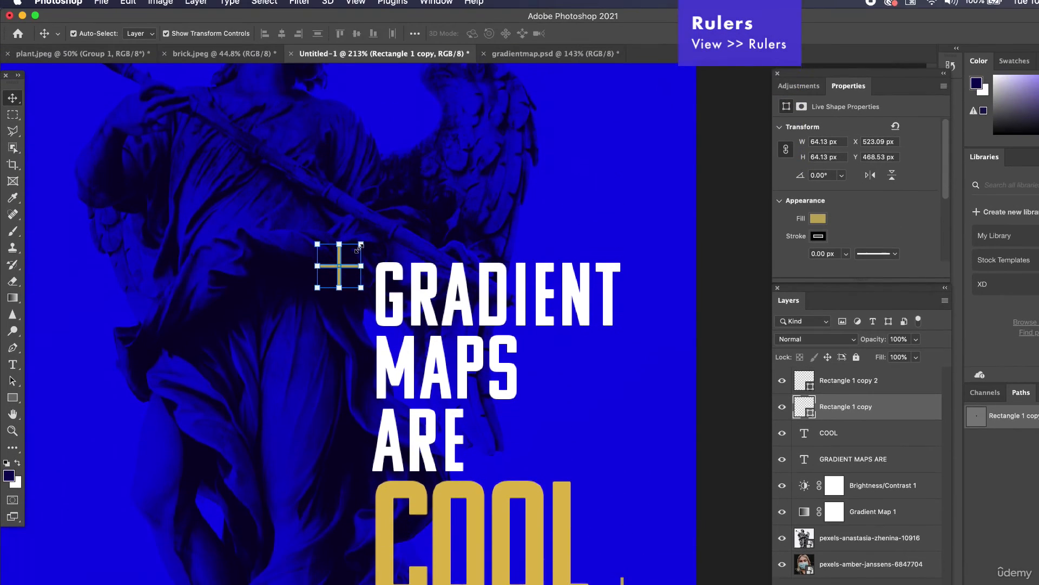
pyautogui.hscroll(-2, 359, 249)
pyautogui.click(353, 7)
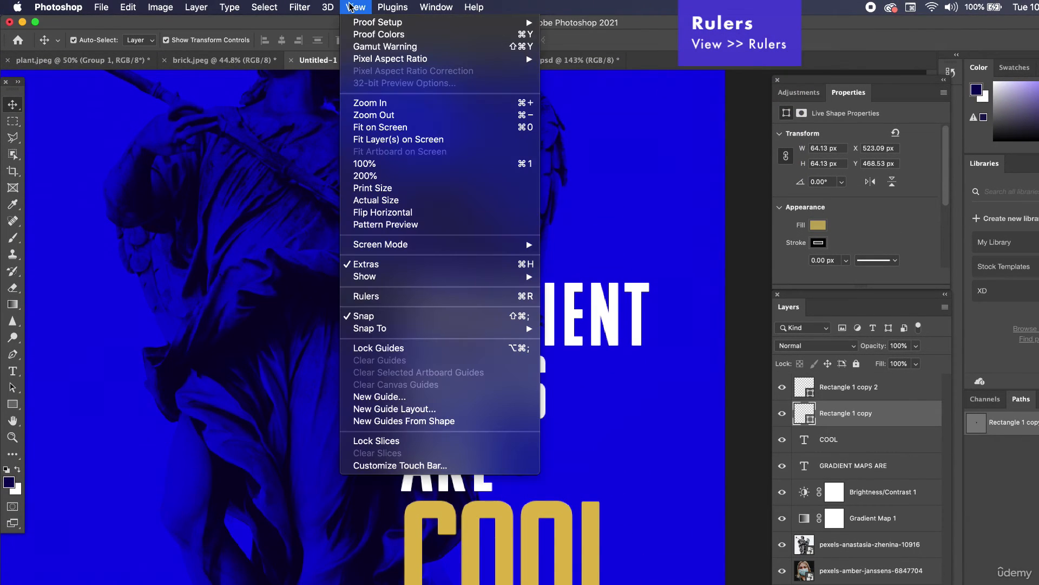
pyautogui.click(389, 297)
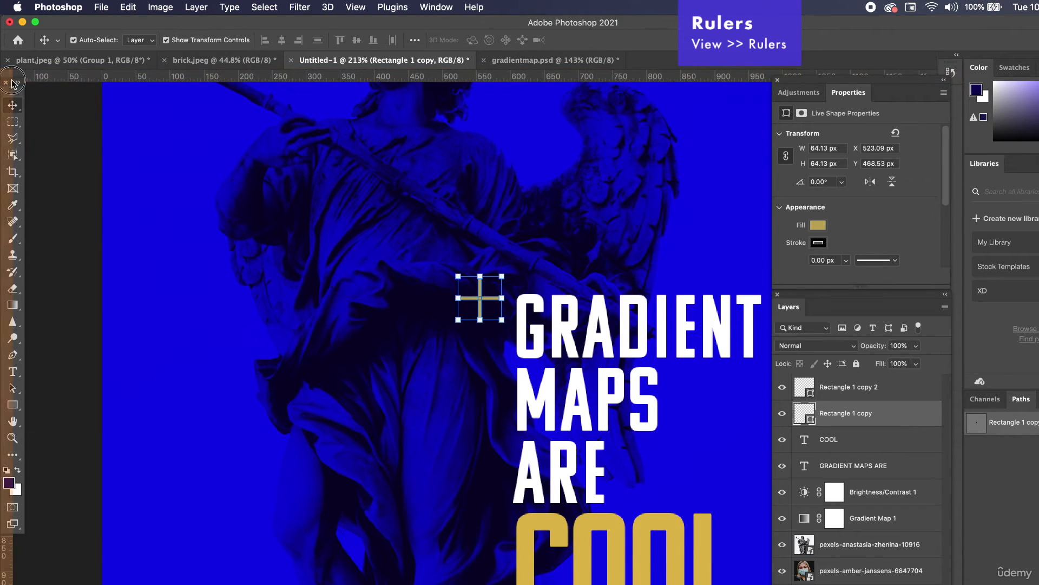
pyautogui.moveTo(12, 87); pyautogui.dragTo(57, 99)
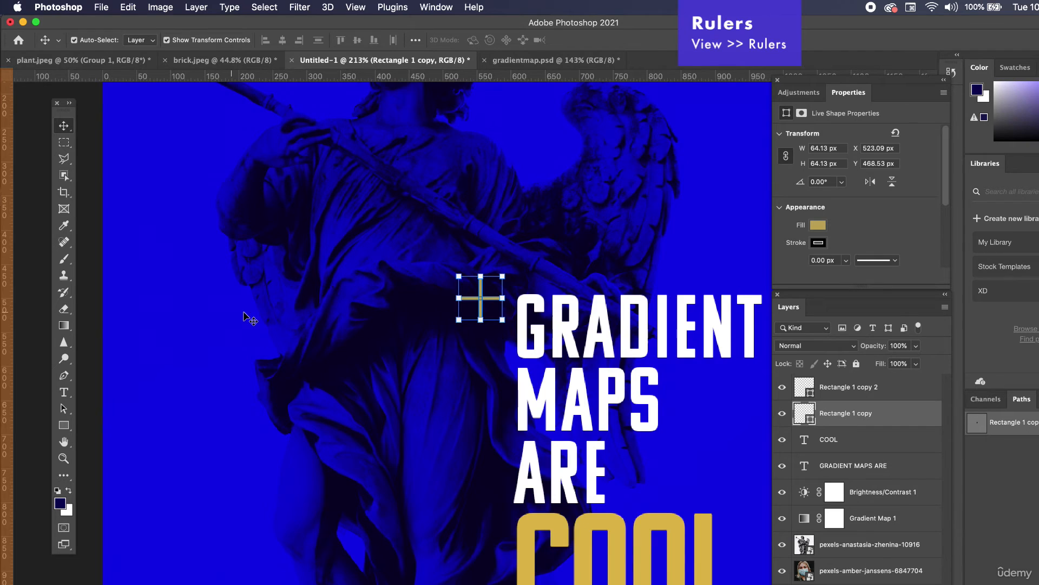
pyautogui.press('super+minus')
pyautogui.press('super+minus')
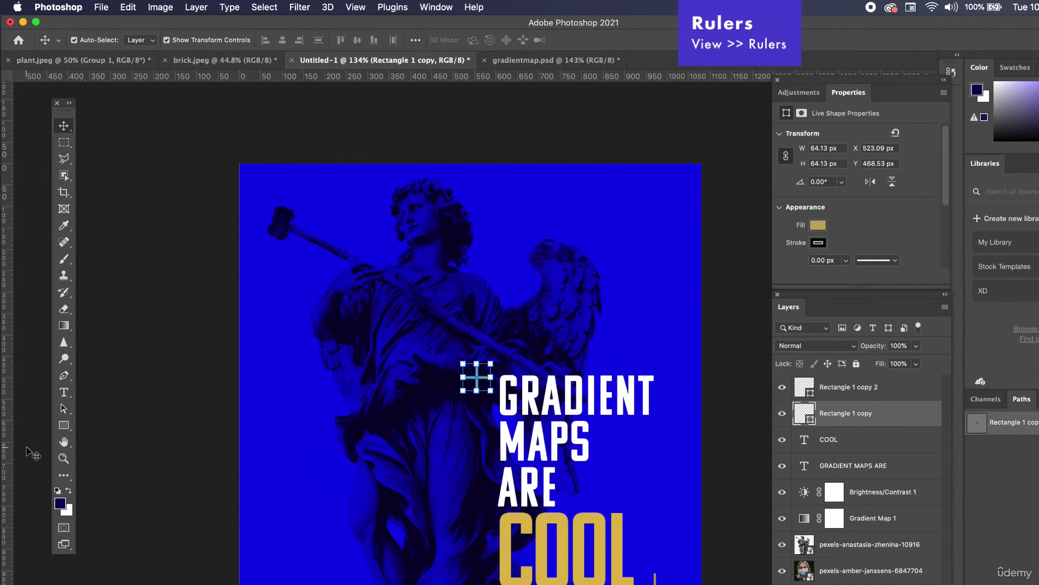
pyautogui.rightClick(17, 532)
pyautogui.click(46, 583)
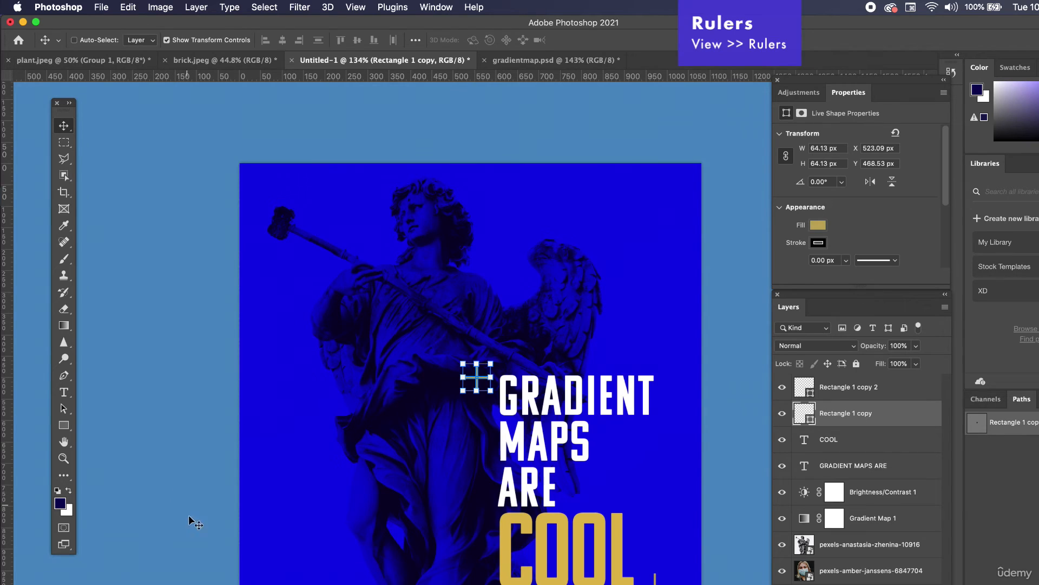
pyautogui.press('super+z')
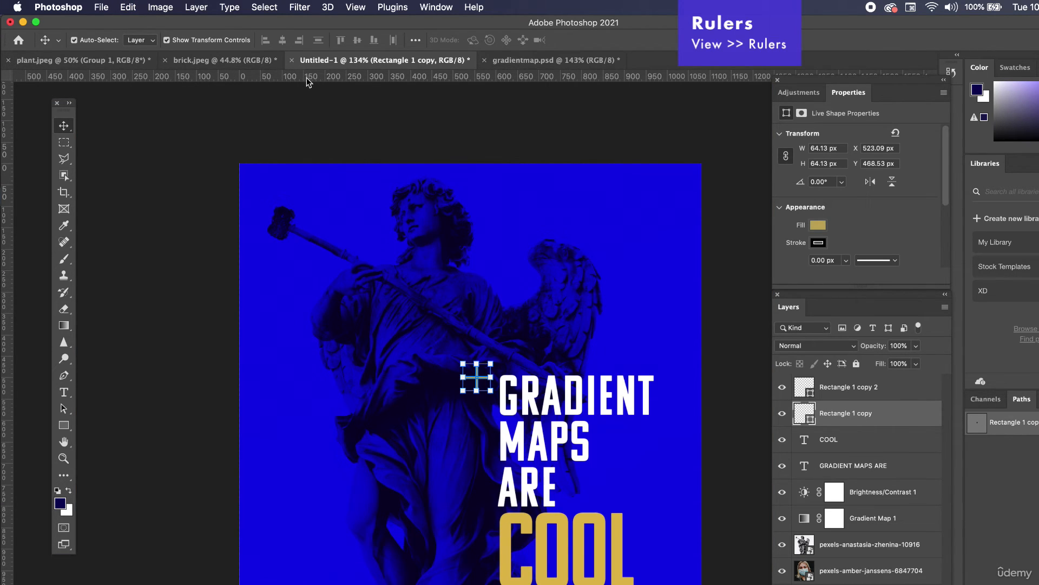
# Add a horizontal guide and line it up with the top edge of the word GRADIENT
pyautogui.moveTo(307, 82); pyautogui.dragTo(383, 374)
pyautogui.scroll(5, 525, 403)
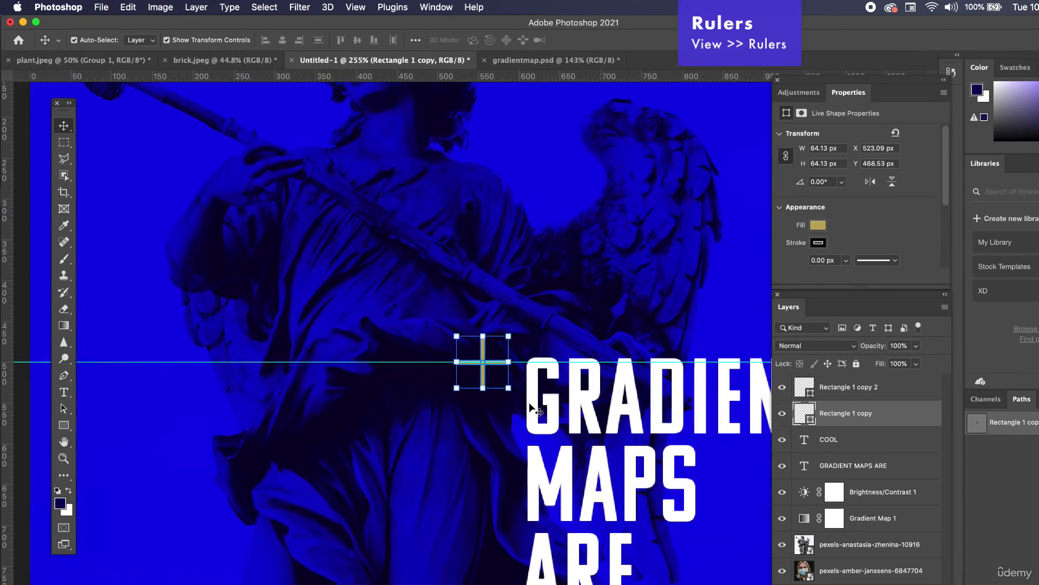
pyautogui.hscroll(-15, 534, 406)
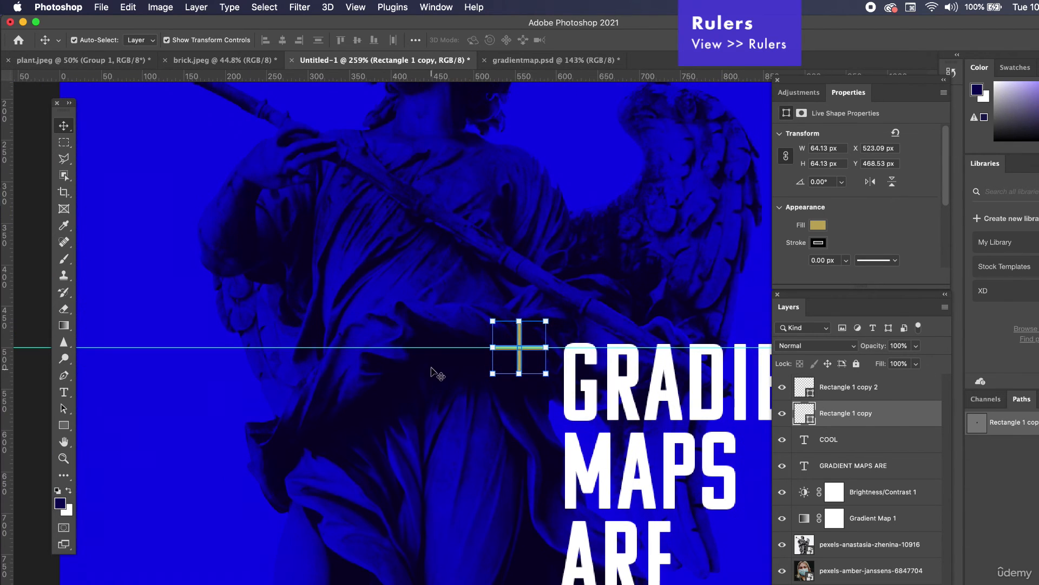
pyautogui.moveTo(425, 348); pyautogui.dragTo(429, 341)
pyautogui.click(489, 412)
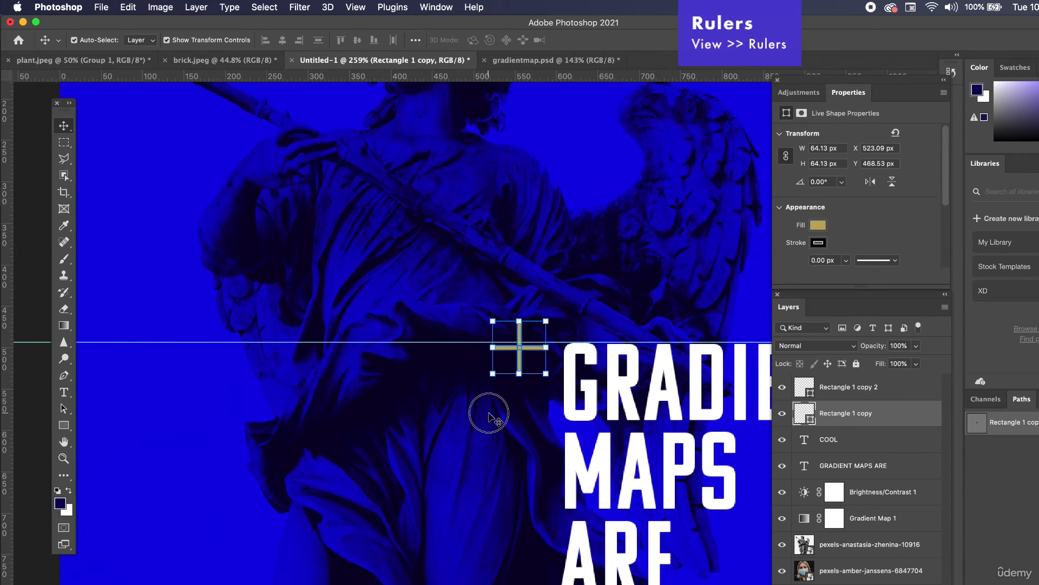
# Remove the duplicate plus sign and nudge the remaining one up to Y 464.53 px, toward the horizontal guide
pyautogui.scroll(3, 516, 389)
pyautogui.moveTo(552, 325); pyautogui.dragTo(553, 320)
pyautogui.press('super+z')
pyautogui.press('Up')
pyautogui.press('Up')
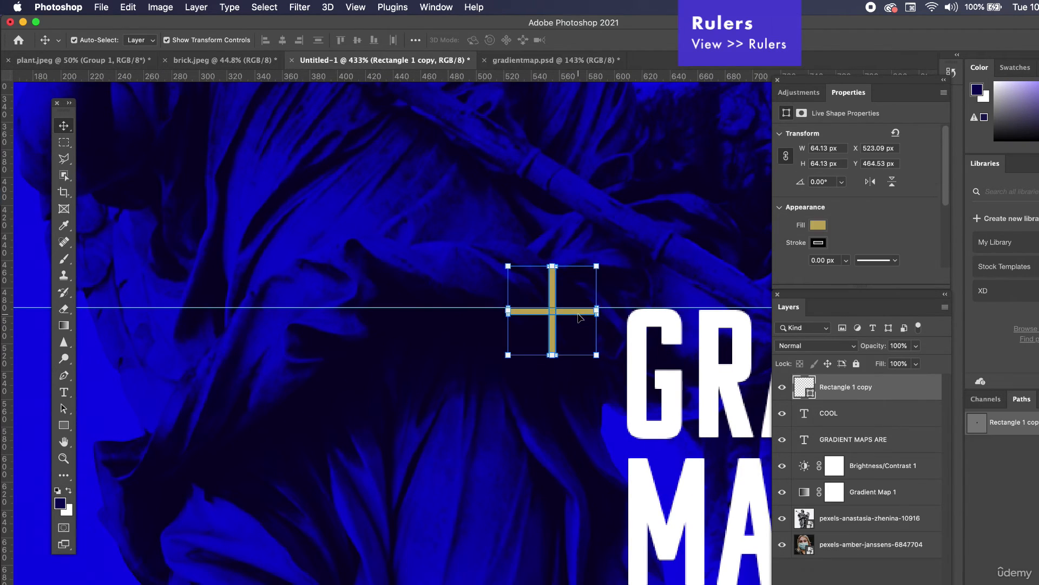
pyautogui.click(494, 409)
# Add a second horizontal guide along the bottom edge of the word COOL
pyautogui.hscroll(5, 494, 409)
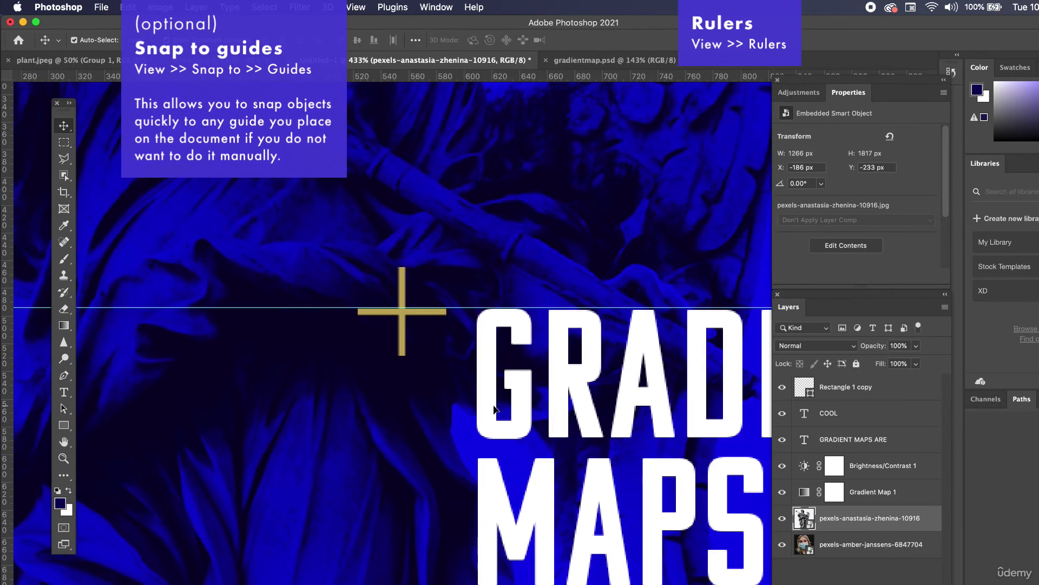
pyautogui.scroll(-6, 493, 408)
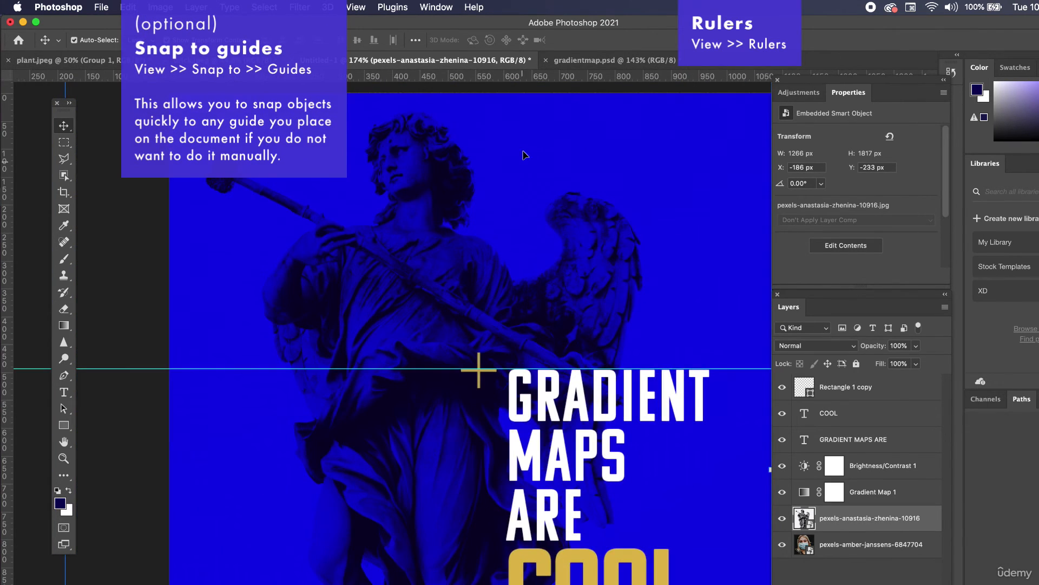
pyautogui.moveTo(535, 76); pyautogui.dragTo(550, 546)
pyautogui.moveTo(519, 483); pyautogui.dragTo(520, 572)
# Copy the plus sign onto the lower guide just past the L of COOL and check both signs against the guides
pyautogui.moveTo(457, 327); pyautogui.dragTo(659, 571)
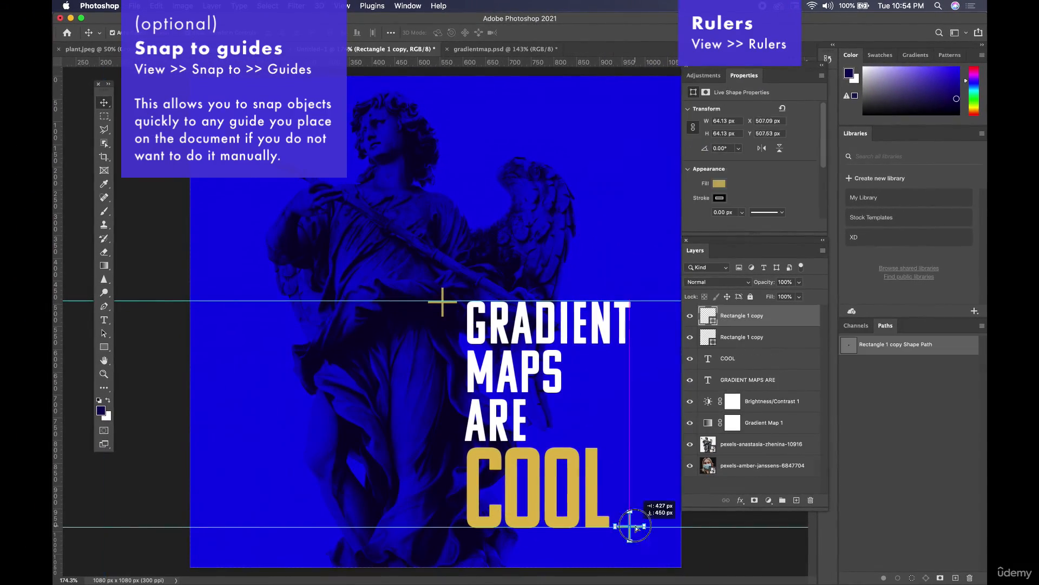
pyautogui.click(708, 575)
pyautogui.scroll(3, 625, 499)
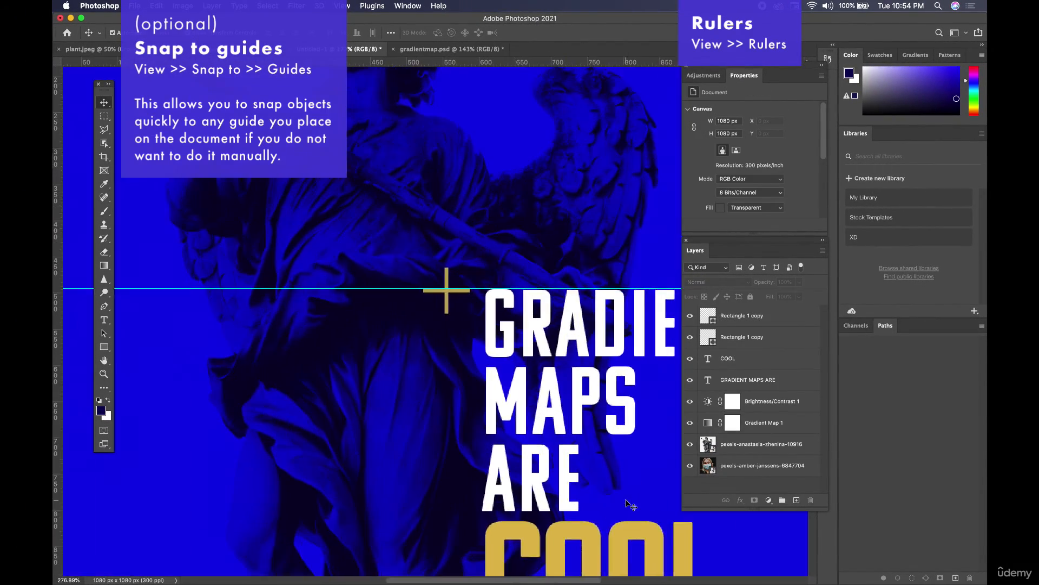
pyautogui.scroll(-3, 582, 466)
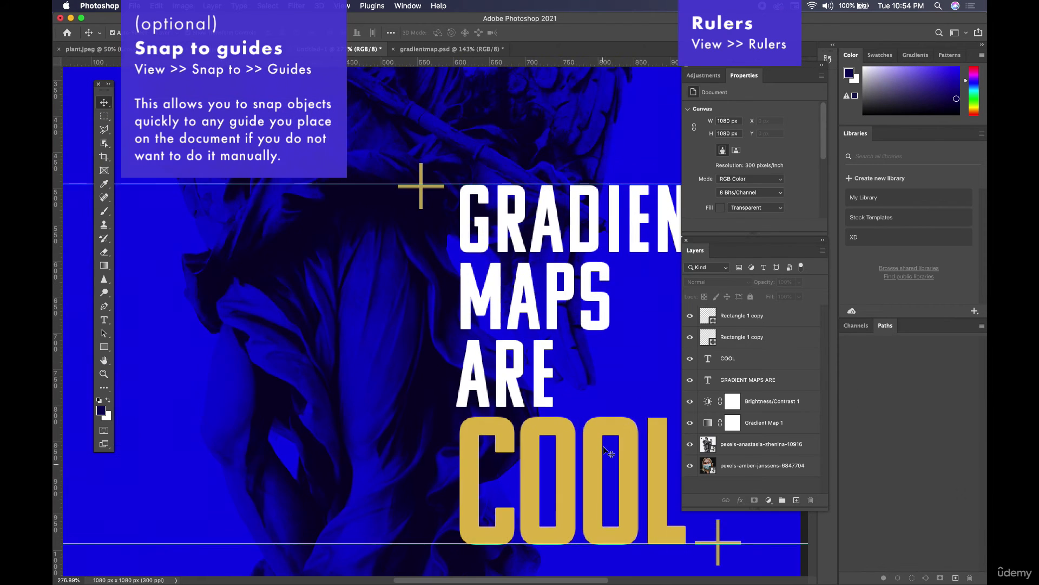
pyautogui.scroll(3, 607, 452)
pyautogui.scroll(-2, 601, 448)
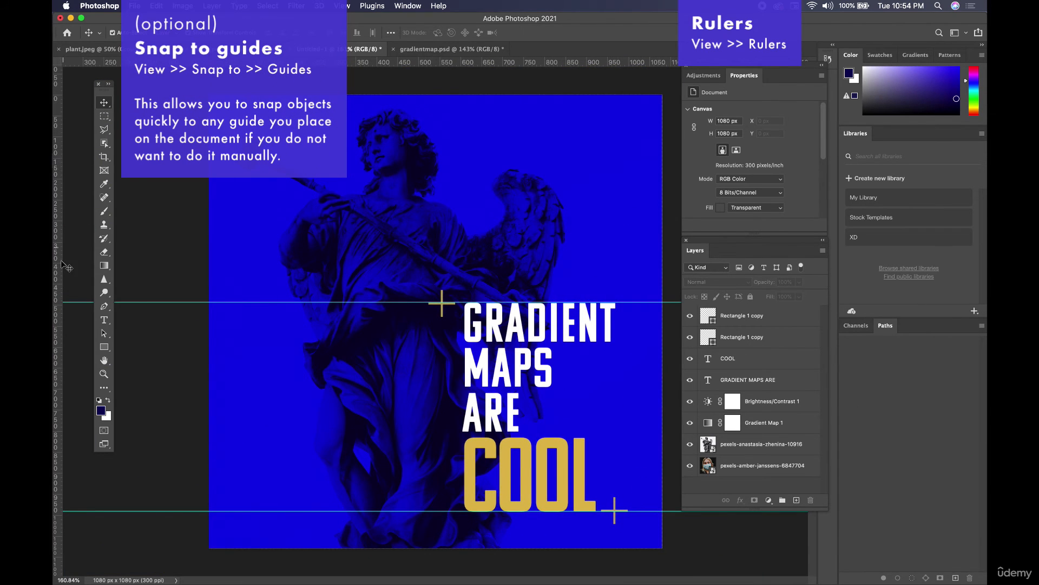
# Place vertical guides along the left and right edges of the headline, and remove both again
pyautogui.moveTo(55, 161); pyautogui.dragTo(465, 197)
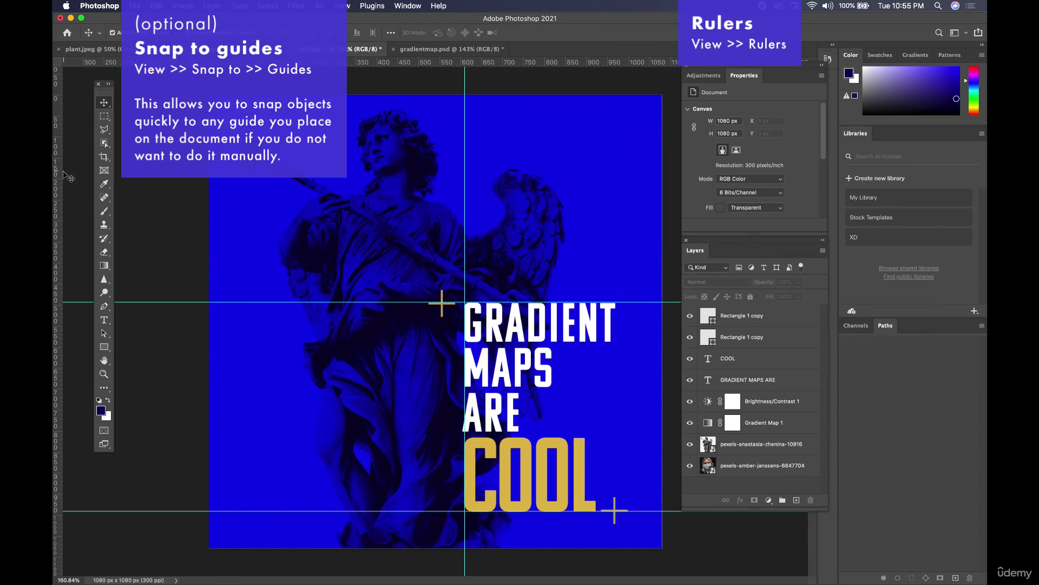
pyautogui.moveTo(60, 174); pyautogui.dragTo(615, 202)
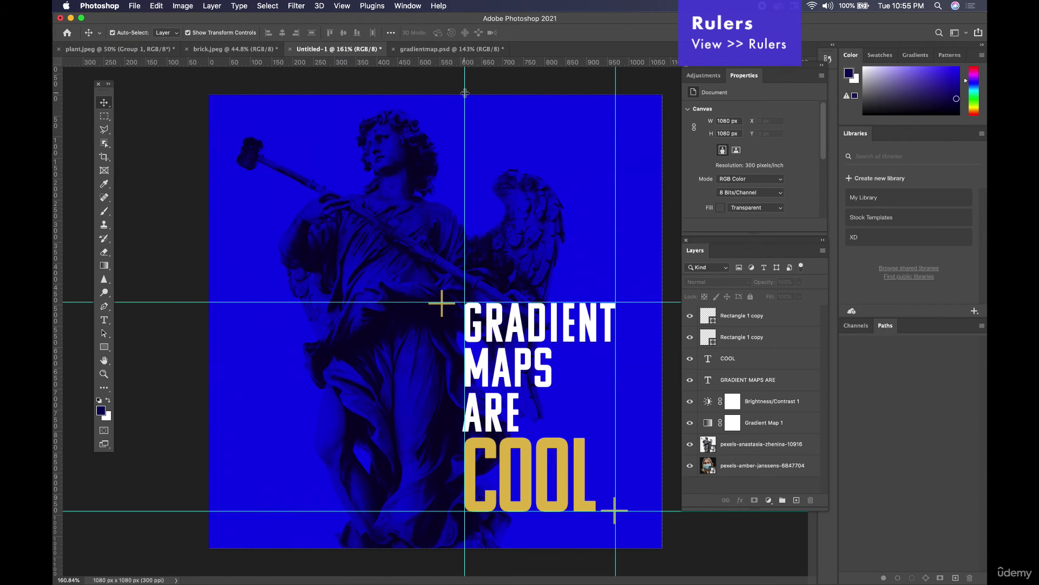
pyautogui.moveTo(465, 92); pyautogui.dragTo(57, 85)
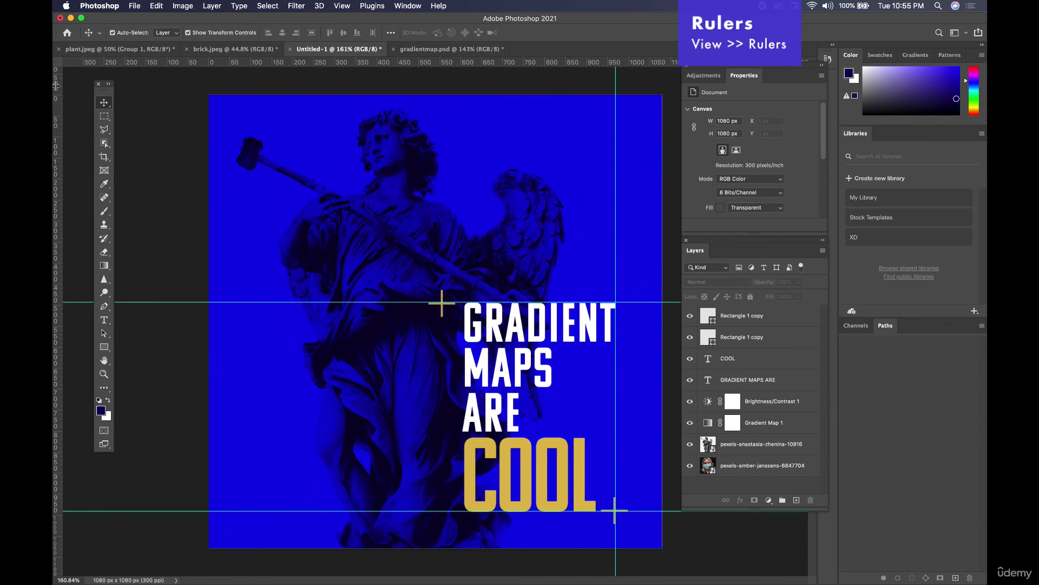
pyautogui.moveTo(615, 108); pyautogui.dragTo(54, 112)
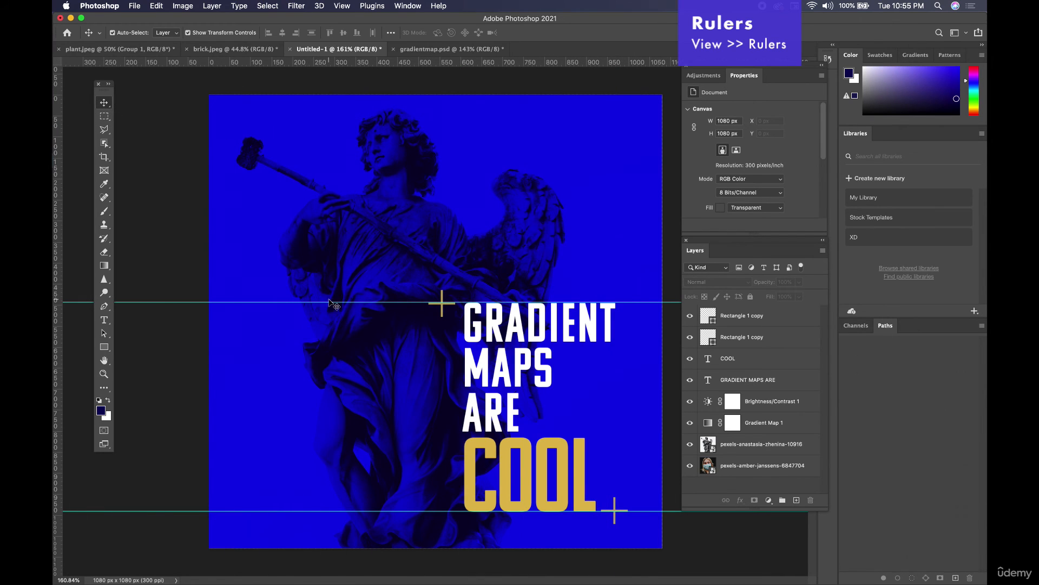
# Remove the upper horizontal guide from the poster and hide the remaining guide beneath the word COOL
pyautogui.moveTo(328, 302); pyautogui.dragTo(325, 68)
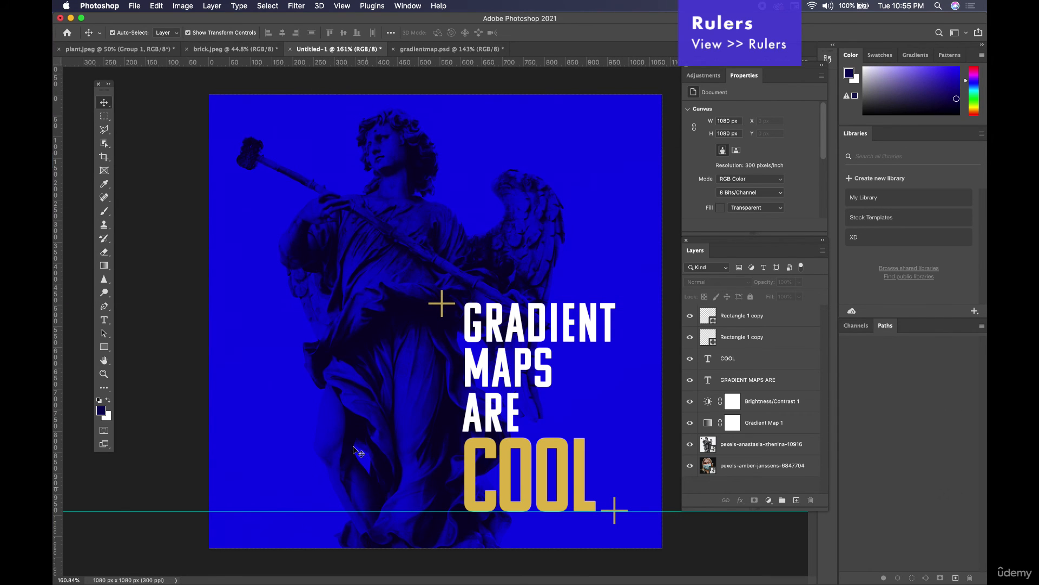
pyautogui.click(343, 6)
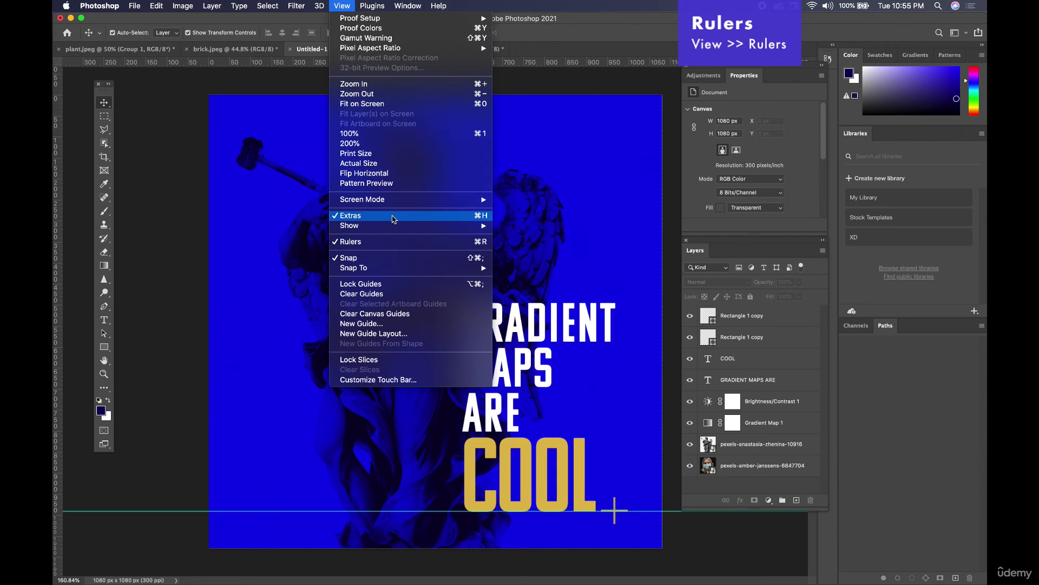
pyautogui.moveTo(391, 229)
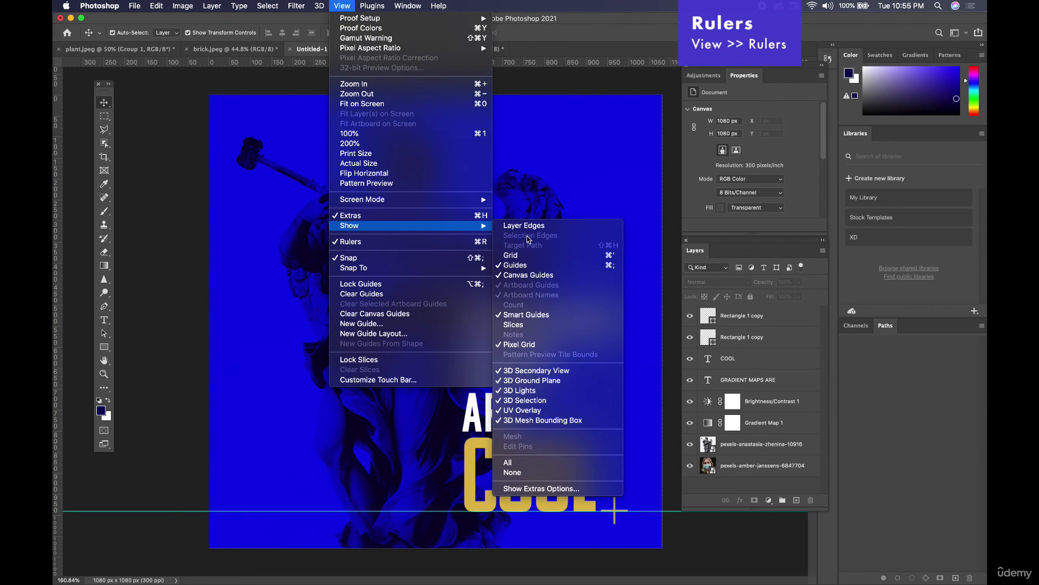
pyautogui.click(522, 265)
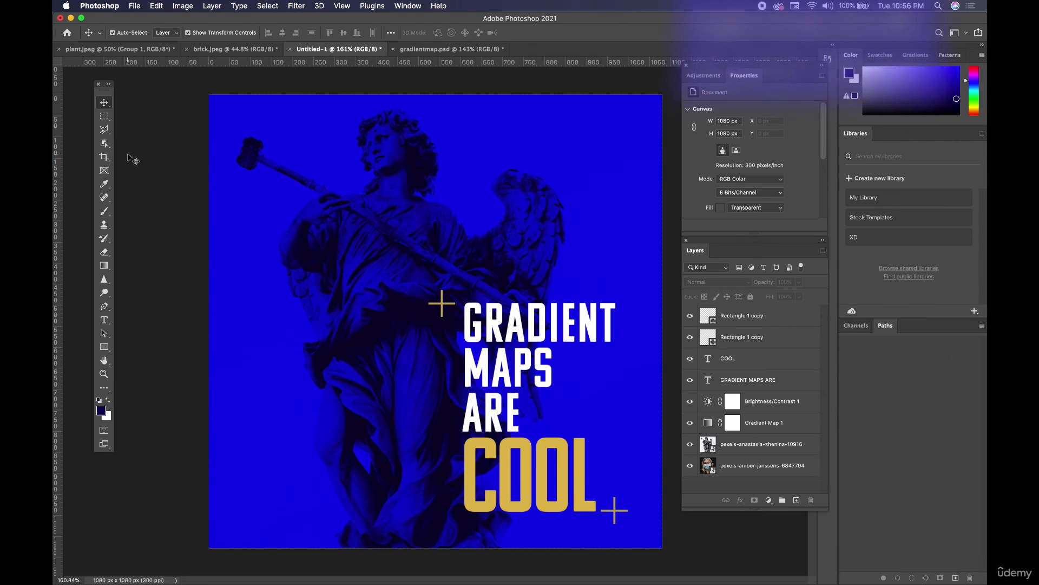
pyautogui.click(133, 6)
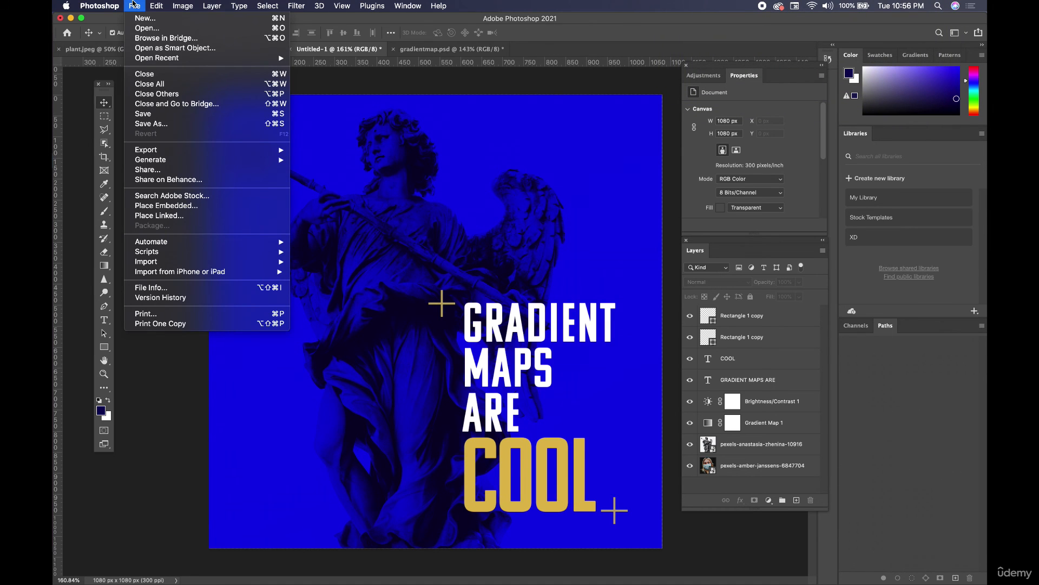
pyautogui.moveTo(222, 150)
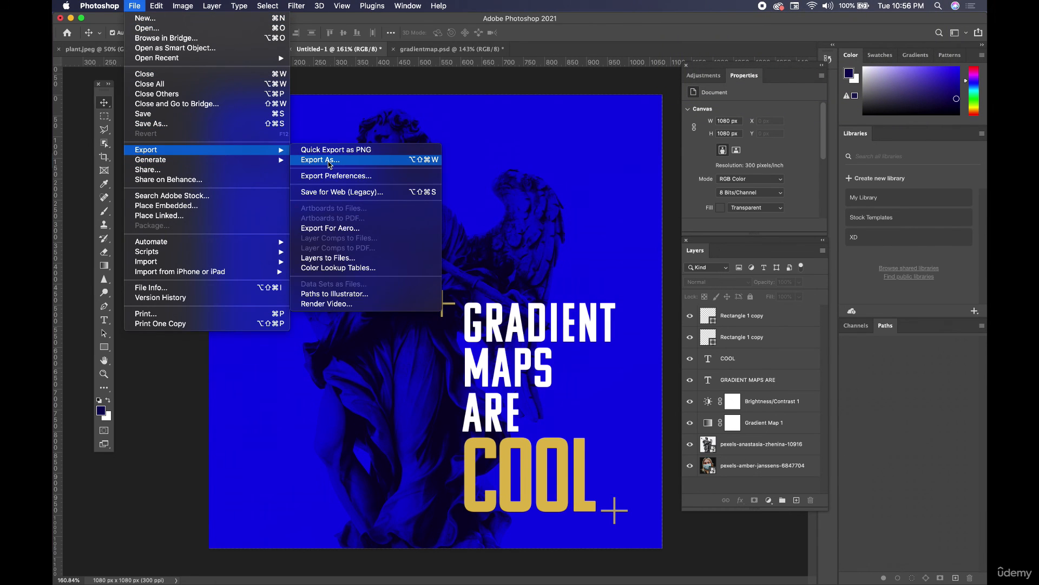
pyautogui.click(330, 160)
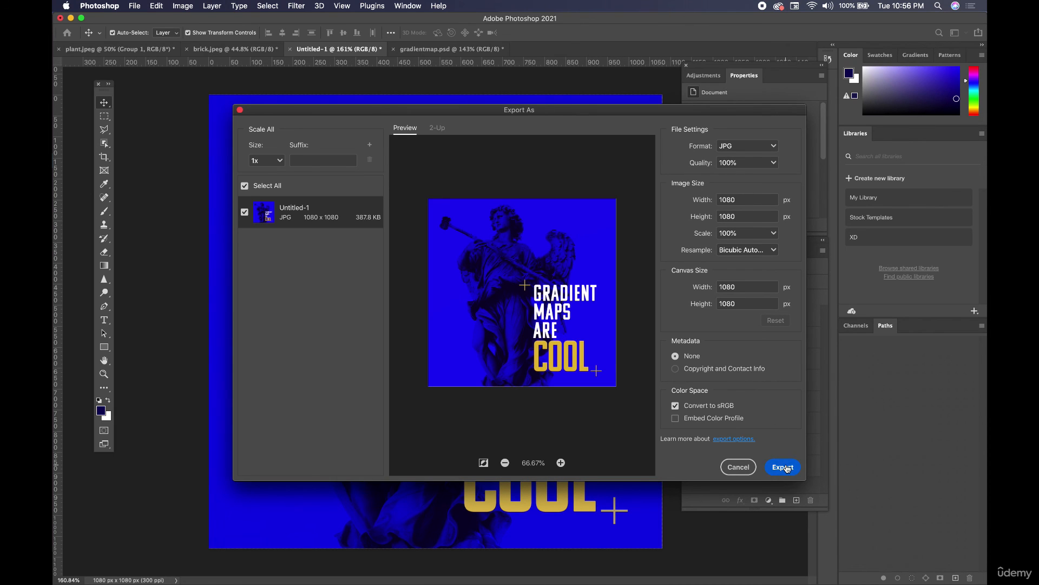
pyautogui.click(784, 467)
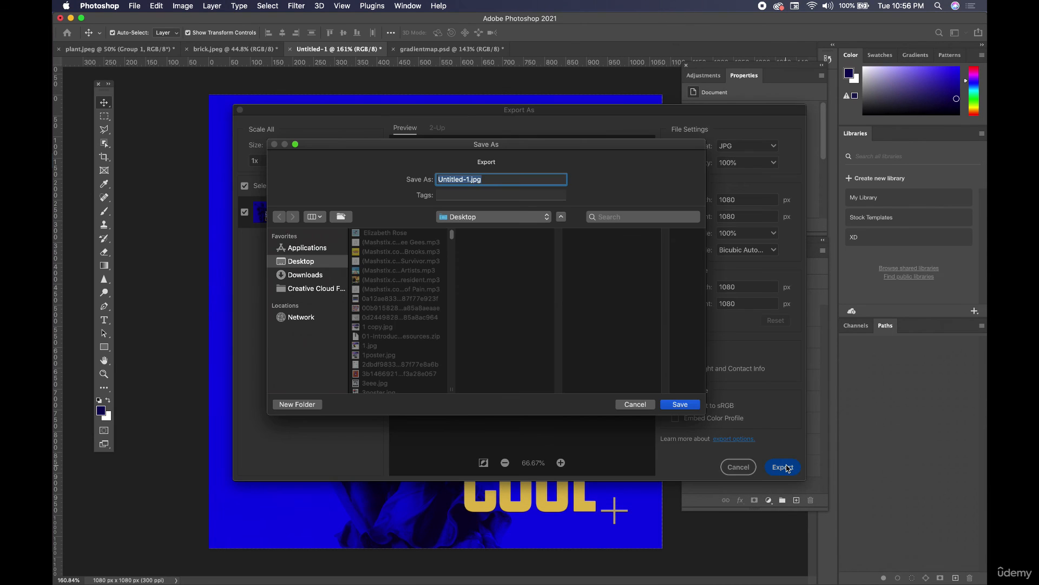
pyautogui.click(635, 404)
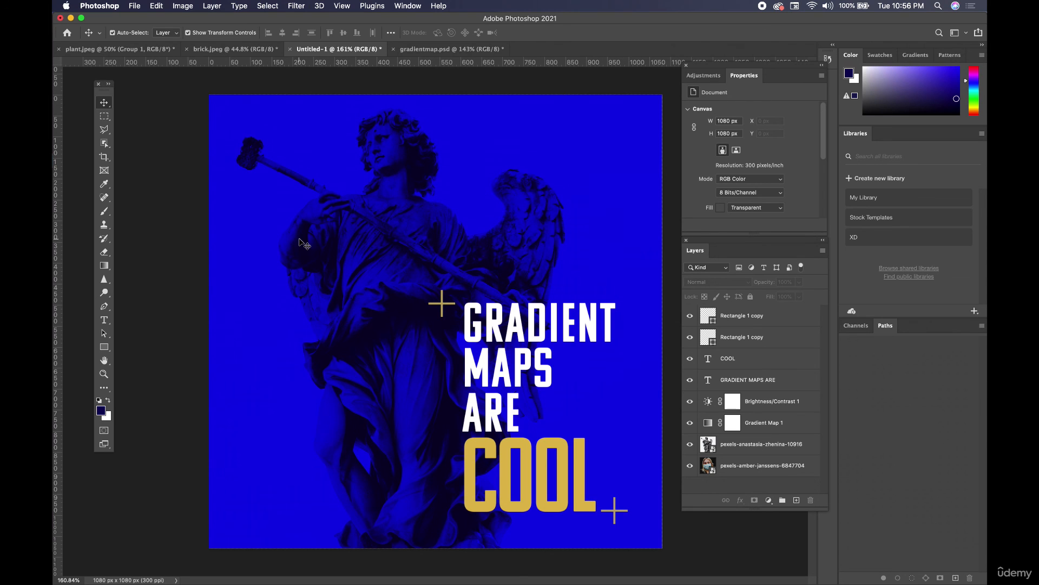